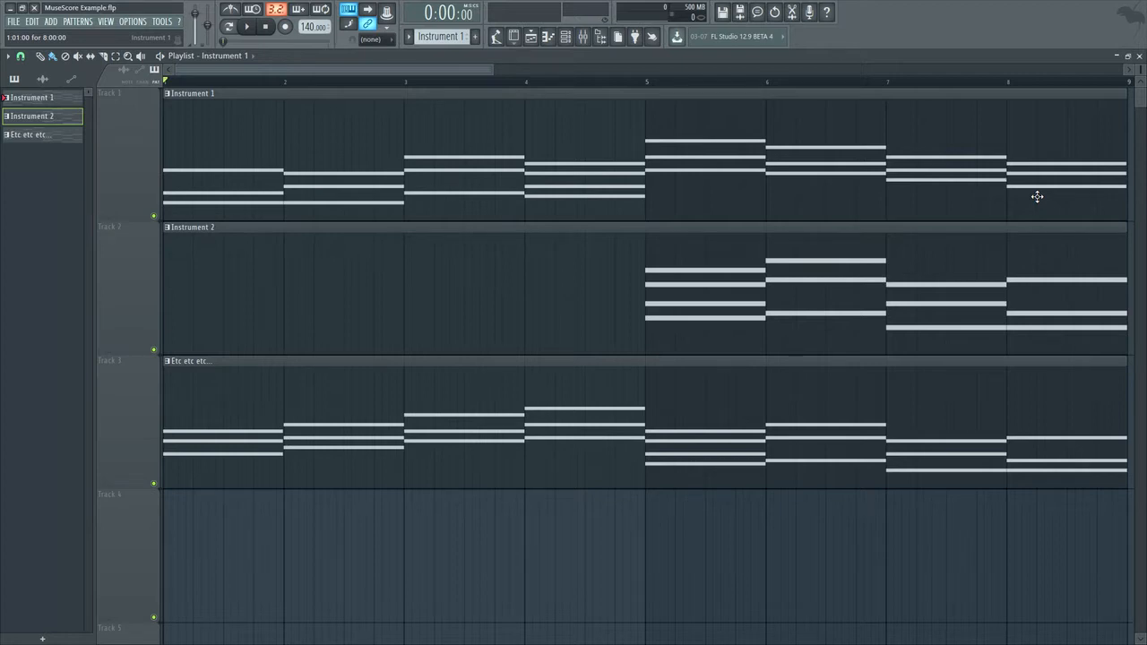
pyautogui.hotkey('alt', 'Tab')
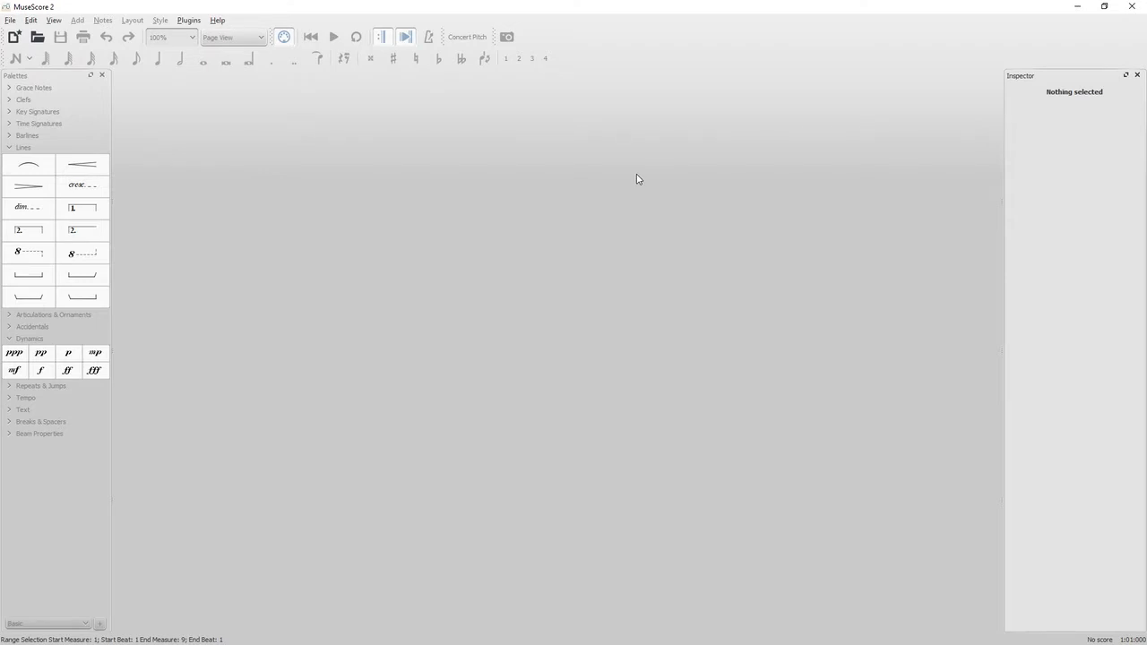
pyautogui.hotkey('alt', 'Tab')
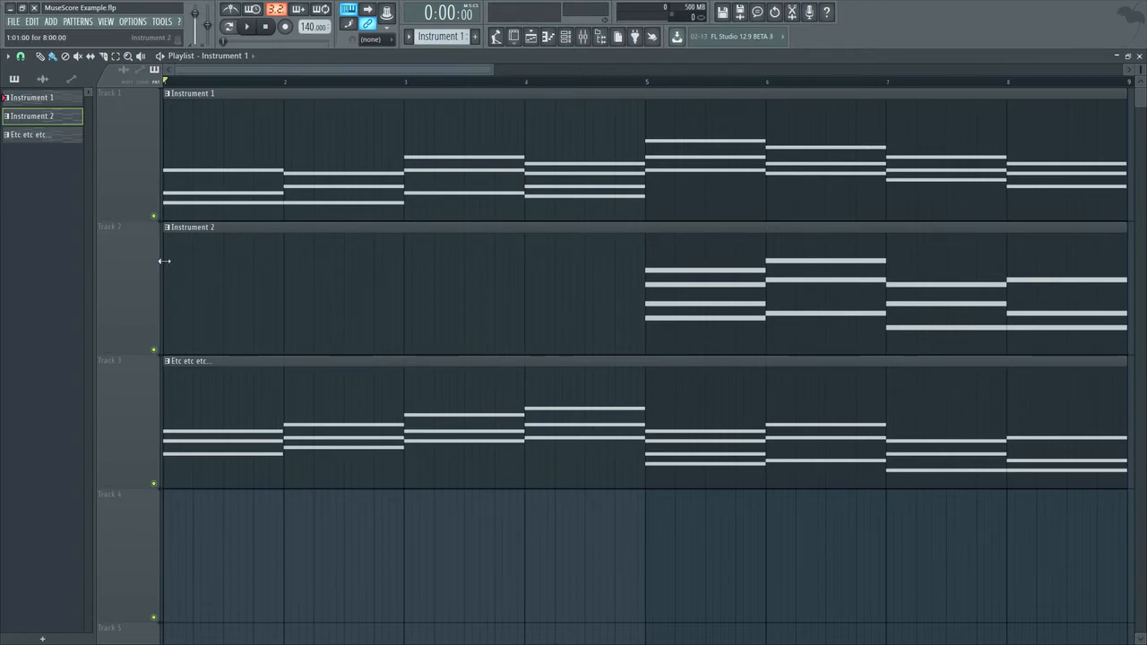
# - Trim the Instrument 2 clip's start to about bar 3 and shift the Instrument 2 and Etc etc etc clips to staggered positions
pyautogui.scroll(-2, 193, 258)
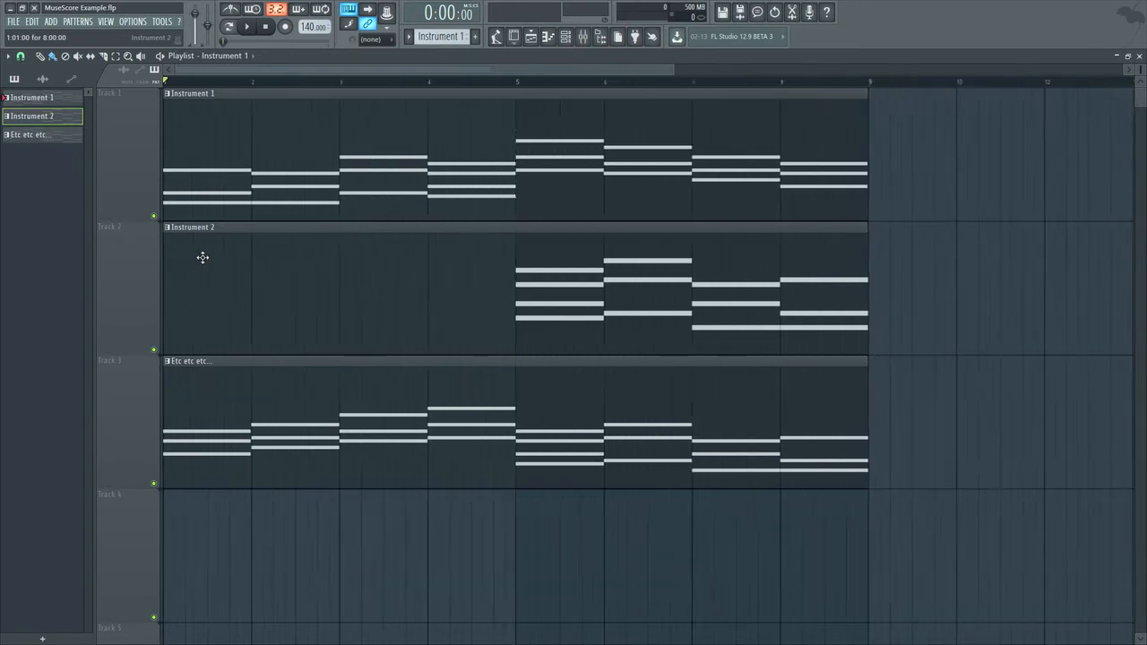
pyautogui.moveTo(163, 269); pyautogui.dragTo(316, 269)
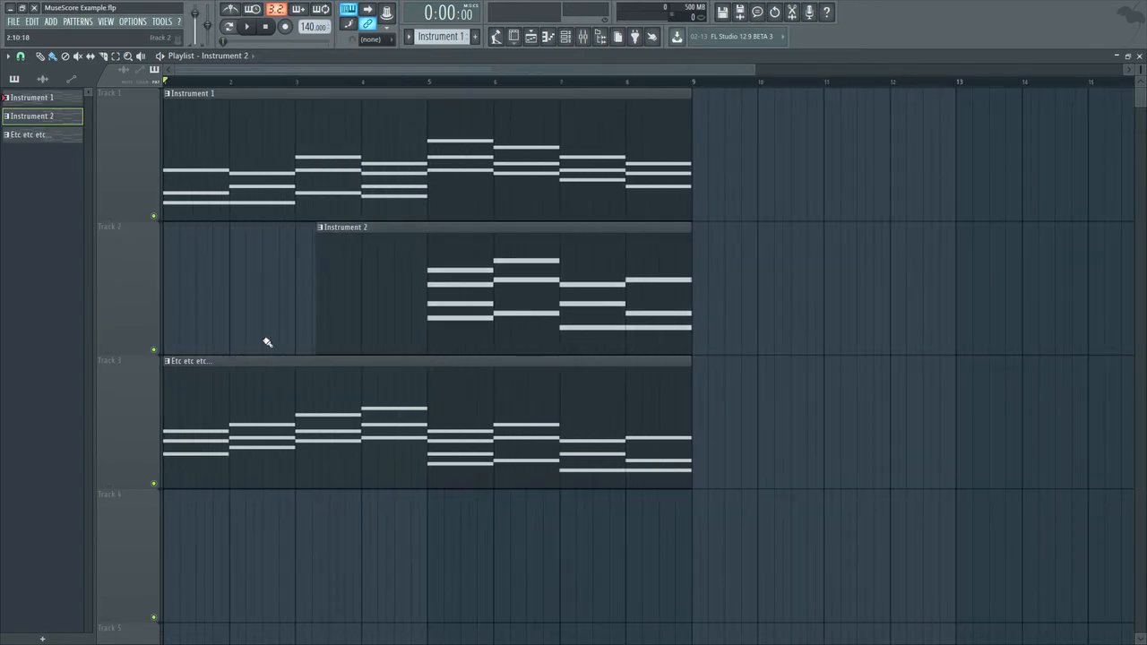
pyautogui.moveTo(246, 394); pyautogui.dragTo(451, 397)
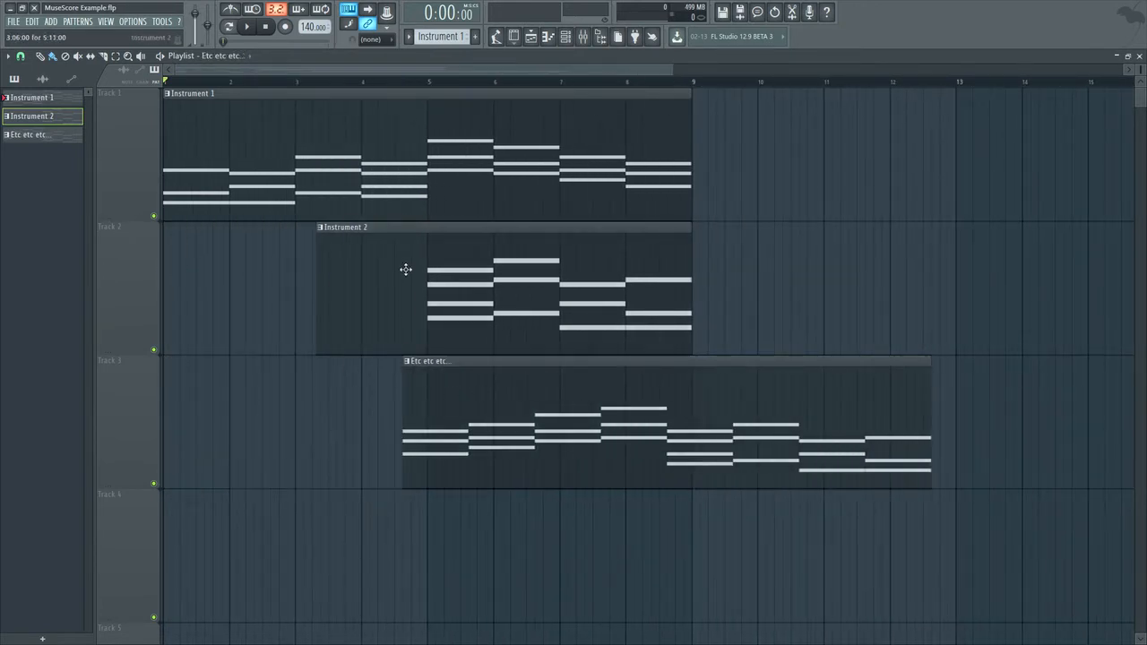
pyautogui.moveTo(430, 428); pyautogui.dragTo(407, 408)
pyautogui.moveTo(341, 339); pyautogui.dragTo(320, 326)
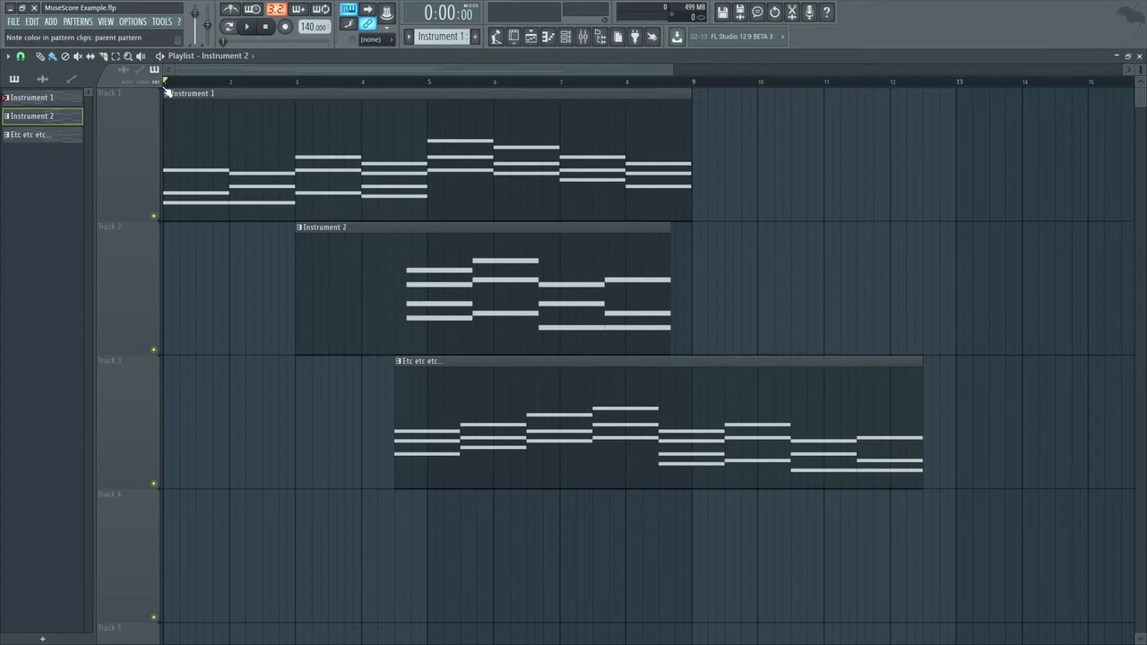
# - Realign the Instrument 2 and Etc etc etc clips with Instrument 1, extending the Instrument 2 clip's start back to bar 1
pyautogui.moveTo(581, 280); pyautogui.dragTo(444, 286)
pyautogui.moveTo(722, 426); pyautogui.dragTo(329, 439)
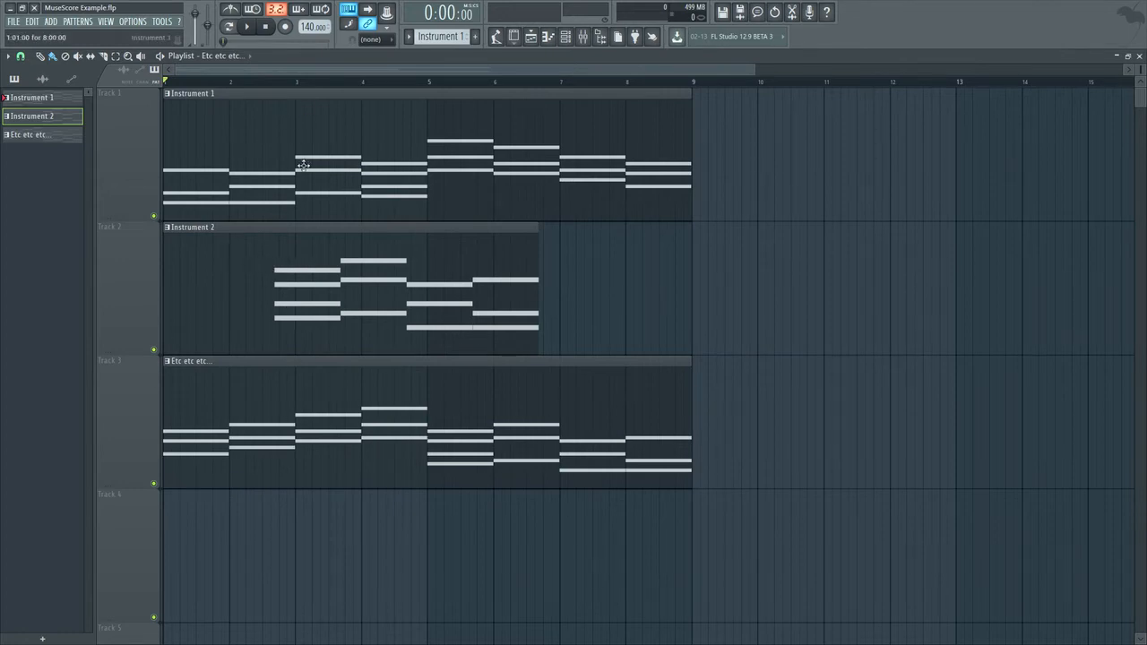
pyautogui.moveTo(291, 276); pyautogui.dragTo(445, 302)
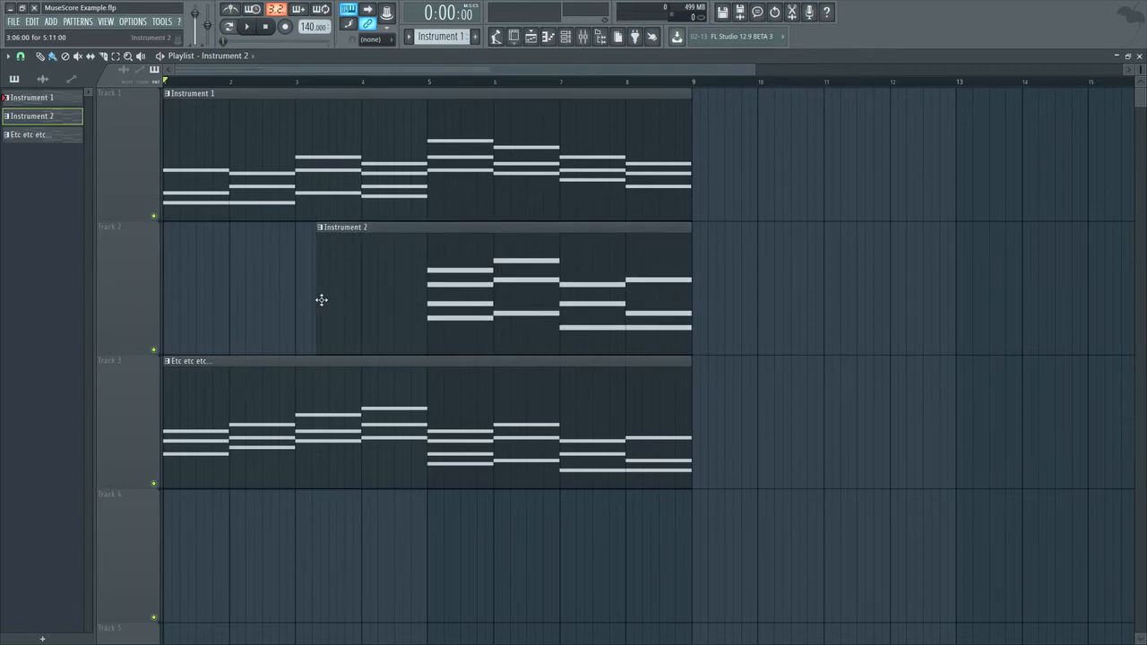
pyautogui.moveTo(319, 298); pyautogui.dragTo(95, 295)
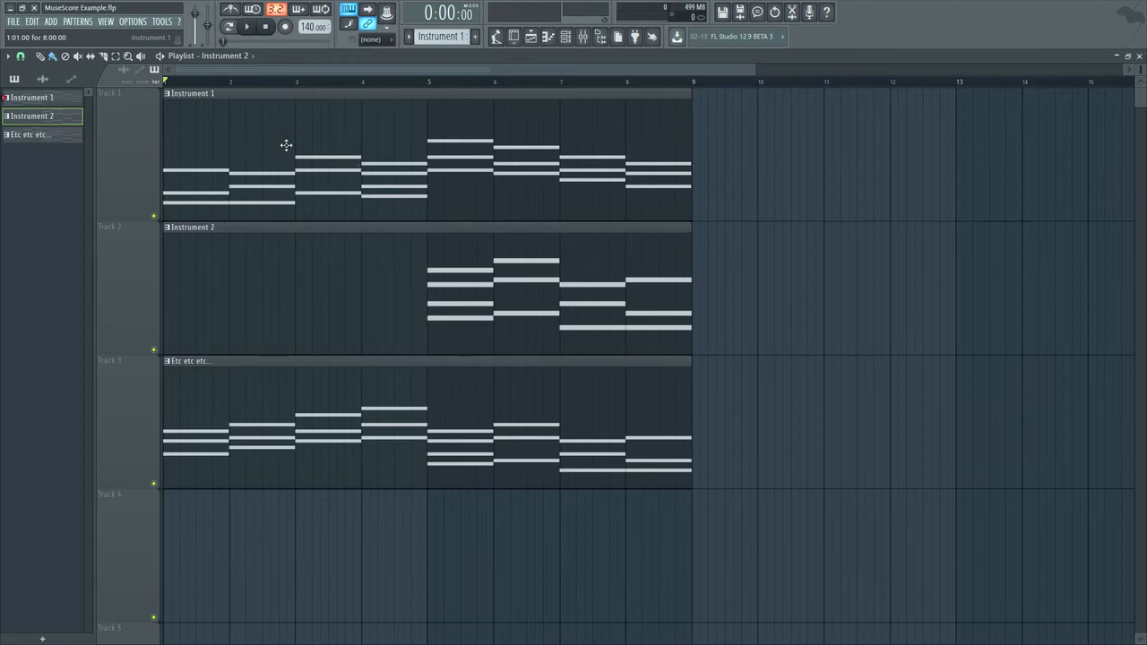
# - Open Instrument 1 in the piano roll and export it as the MIDI file Test score on the Desktop, replacing the existing file
pyautogui.click(457, 140)
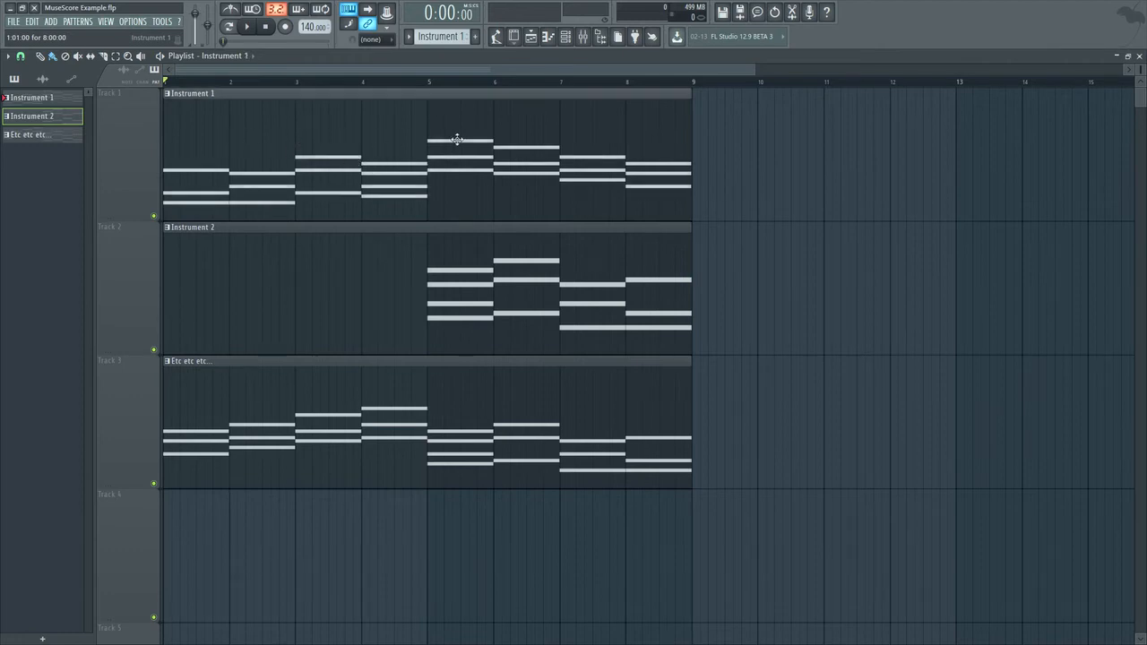
pyautogui.click(548, 36)
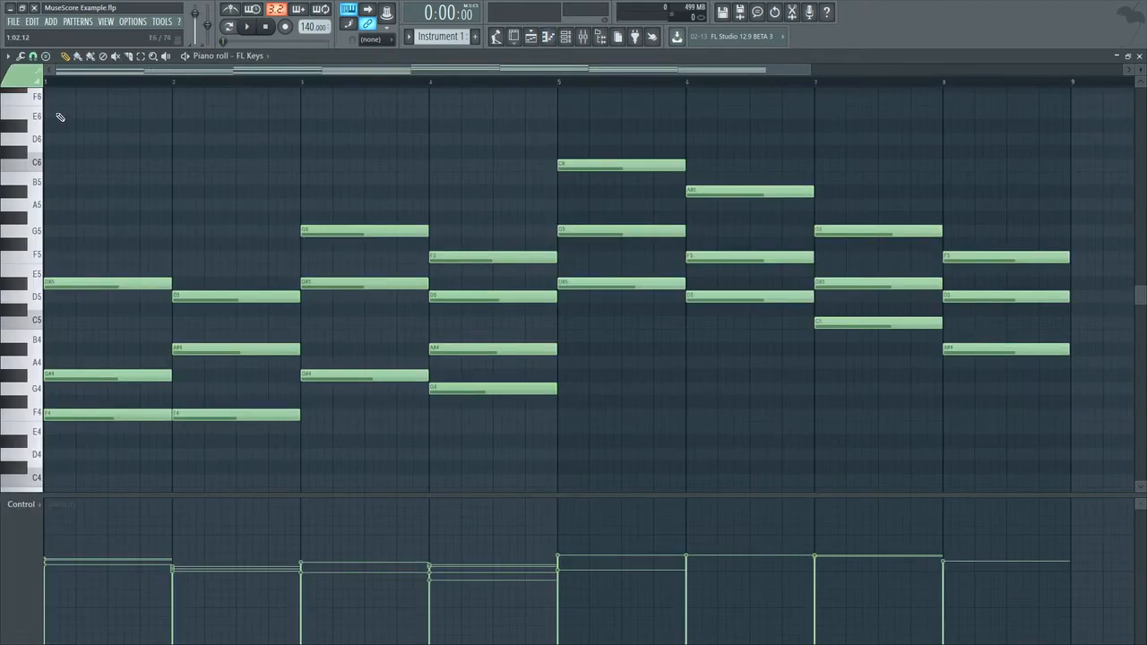
pyautogui.click(8, 57)
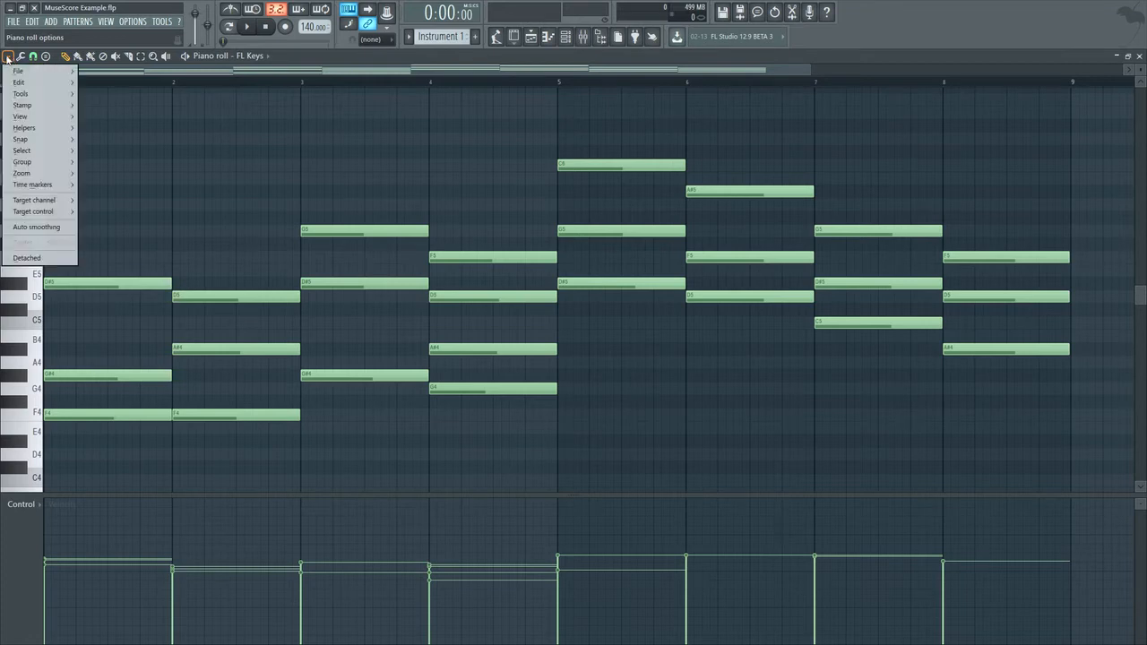
pyautogui.moveTo(13, 70)
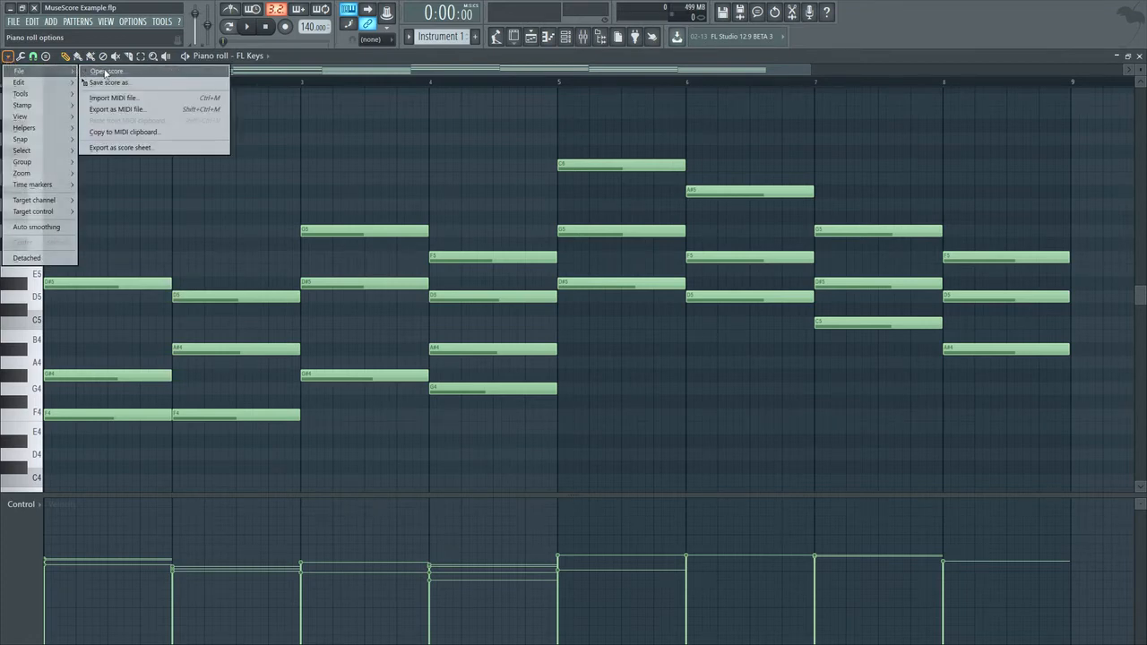
pyautogui.click(200, 110)
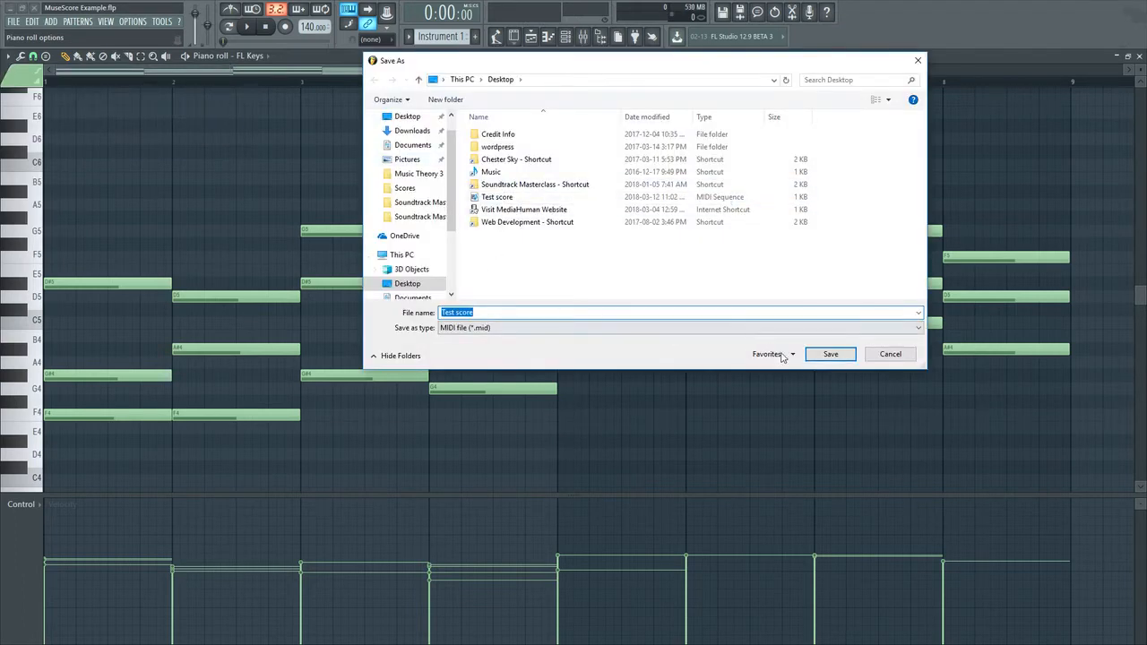
pyautogui.click(815, 357)
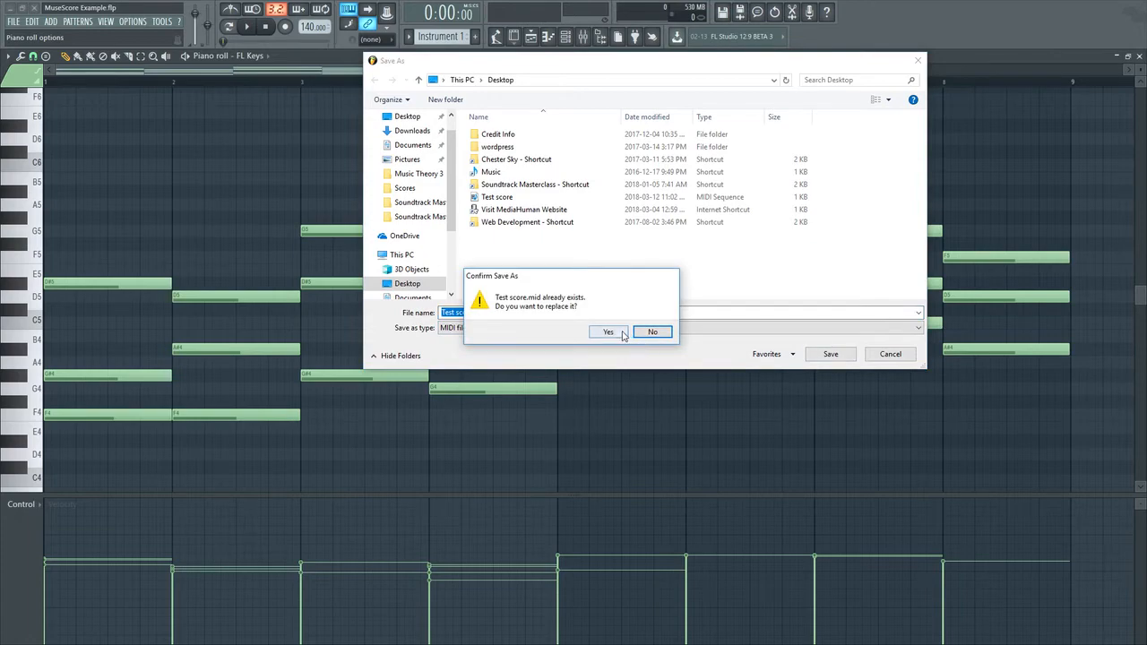
pyautogui.click(621, 332)
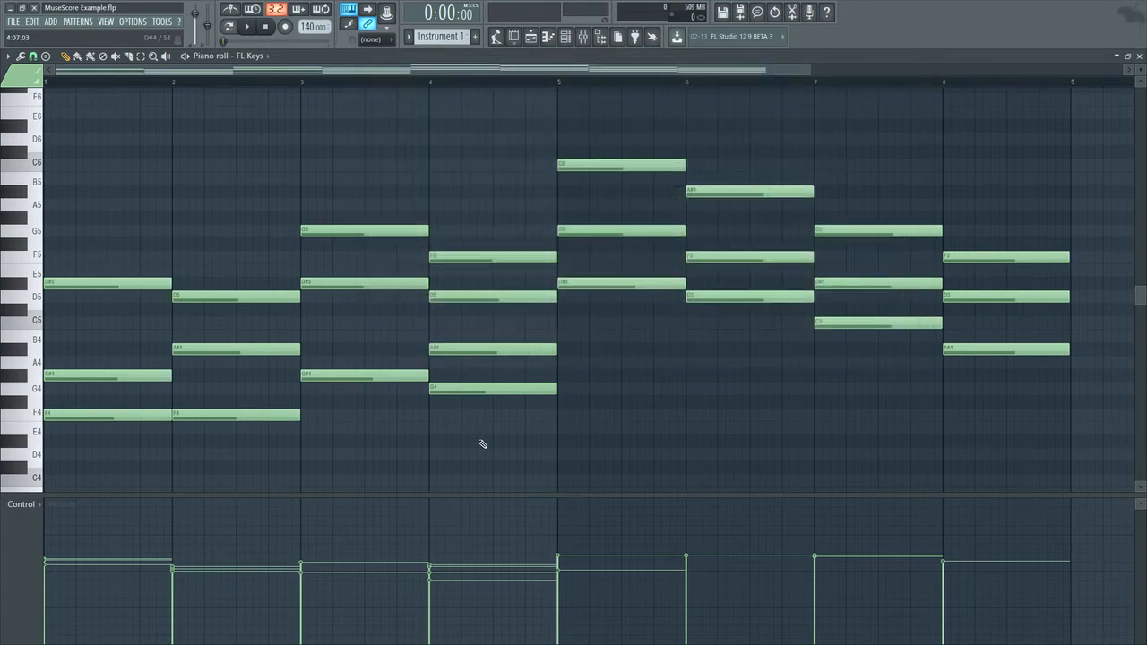
# - Switch to MuseScore and start a new score titled My Score from the Classical Orchestra template
pyautogui.hotkey('alt', 'Tab')
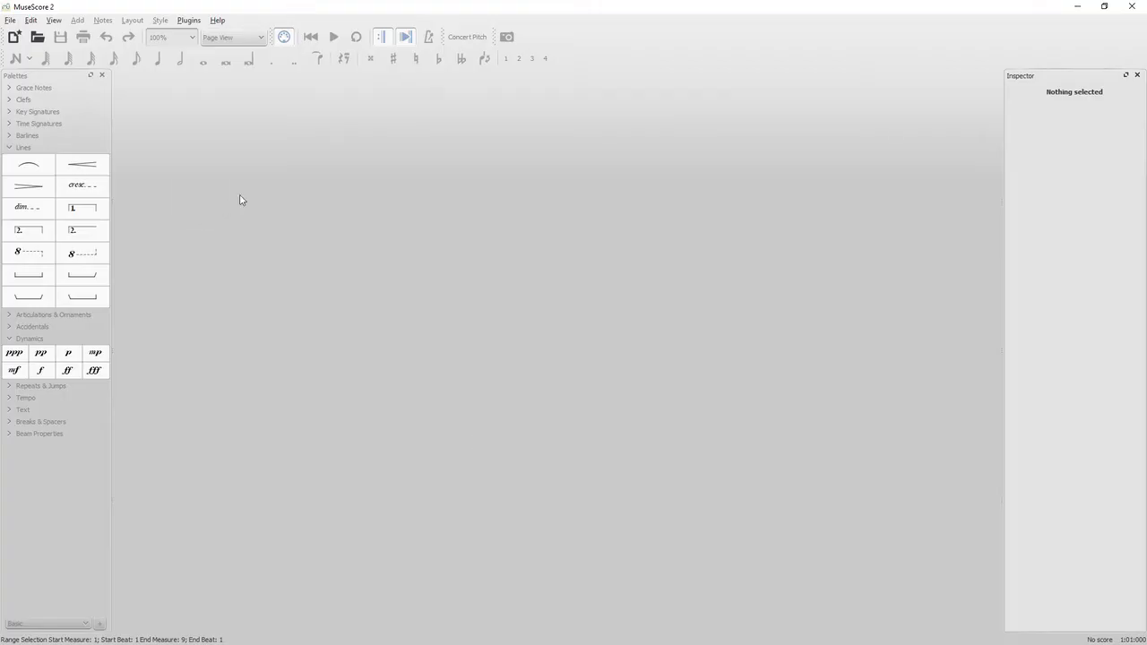
pyautogui.click(13, 38)
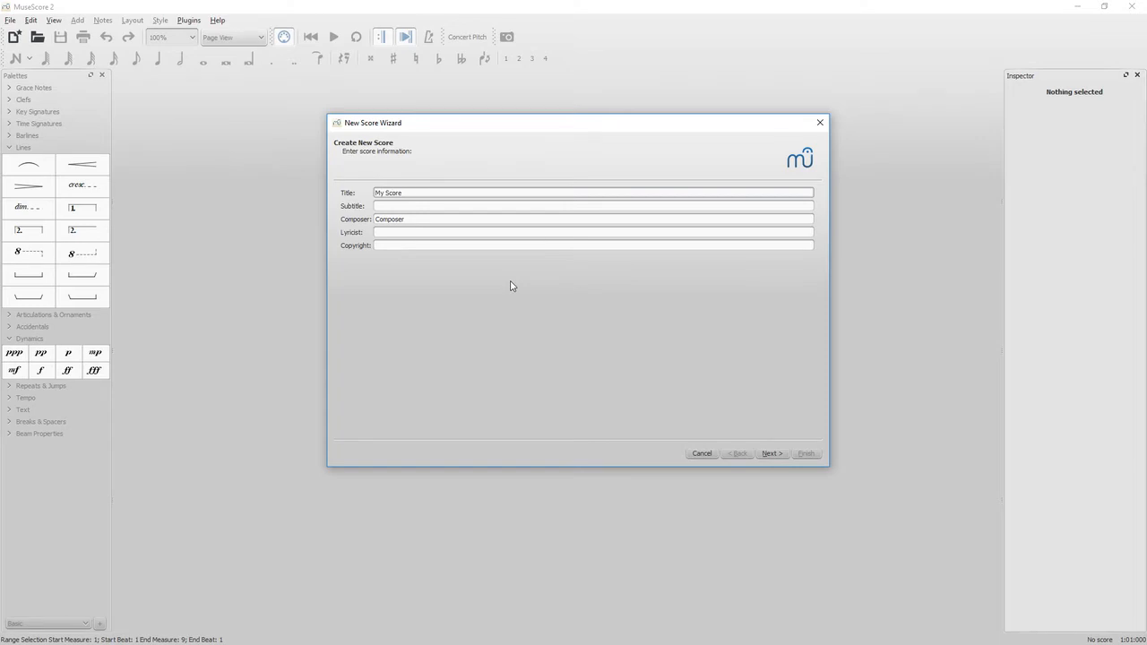
pyautogui.write('My Score')
pyautogui.click(771, 453)
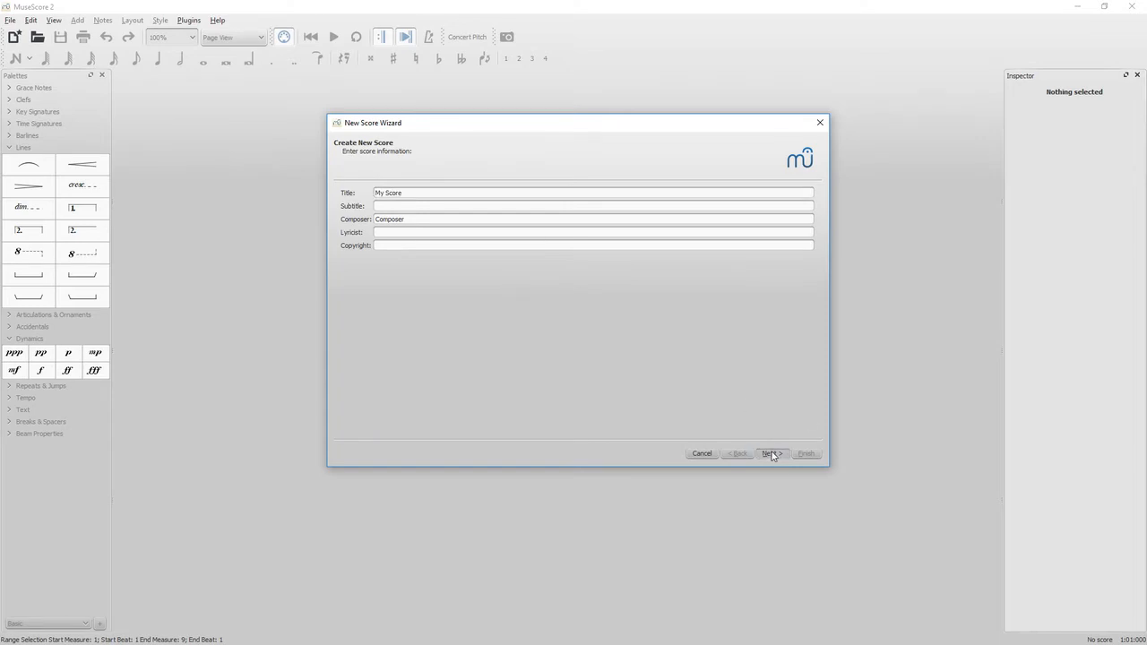
pyautogui.moveTo(816, 402)
pyautogui.mouseDown()
pyautogui.moveTo(815, 392)
pyautogui.moveTo(818, 413)
pyautogui.mouseUp()
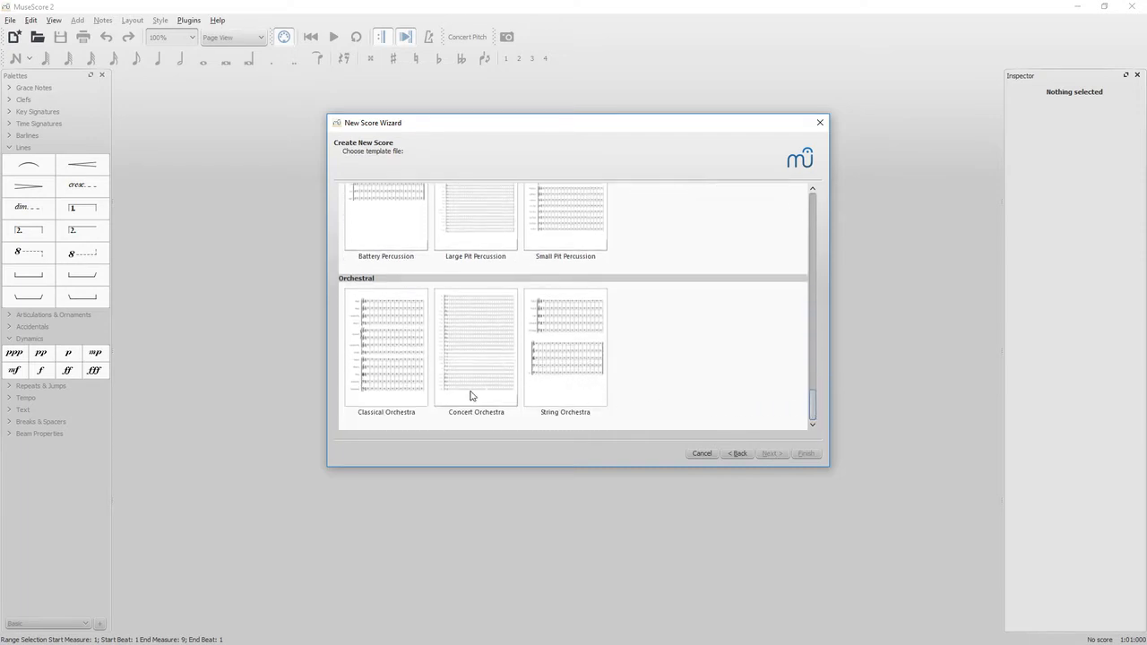
pyautogui.doubleClick(381, 358)
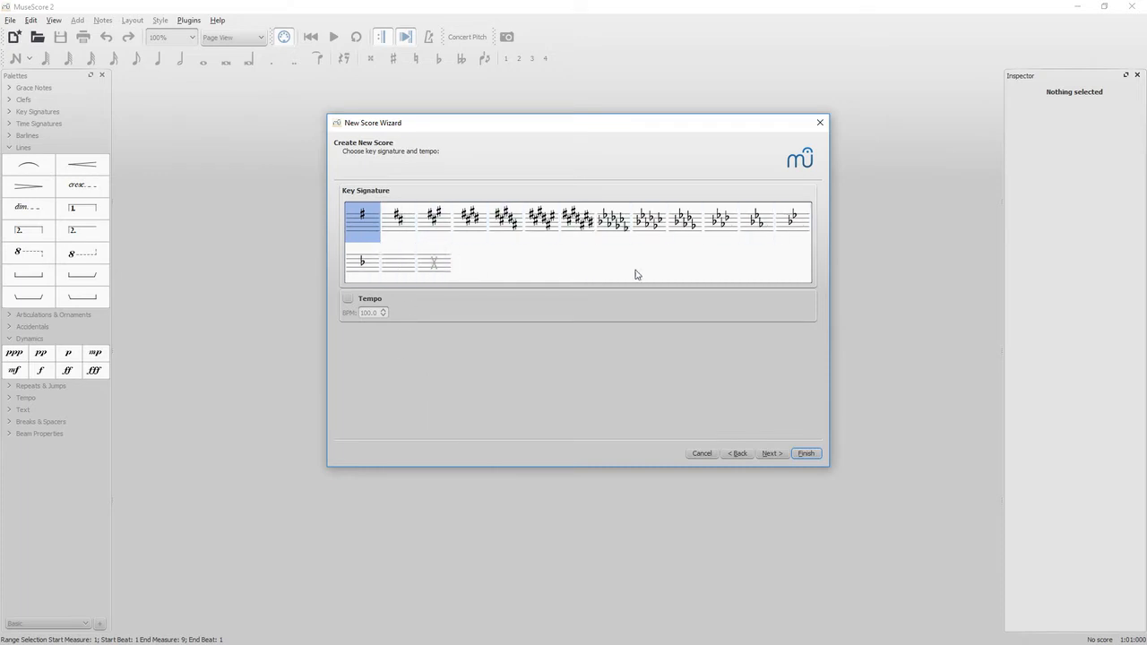
# - Finish creating the score with the one-sharp key signature, 4/4 time and 32 measures
pyautogui.click(770, 453)
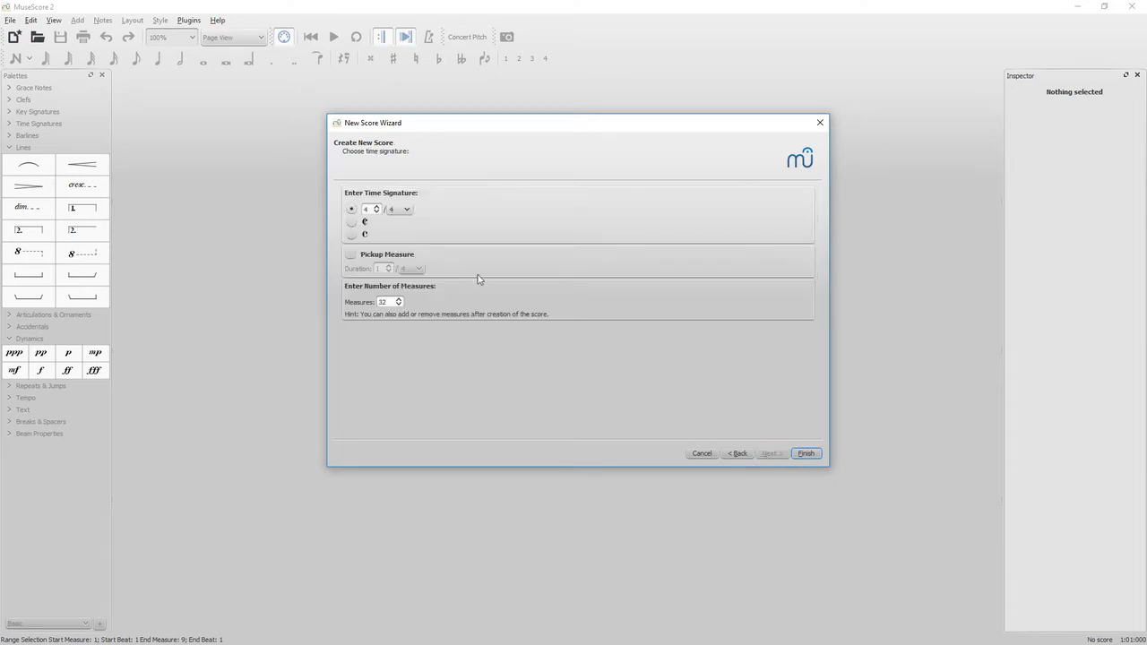
pyautogui.click(368, 209)
pyautogui.click(803, 458)
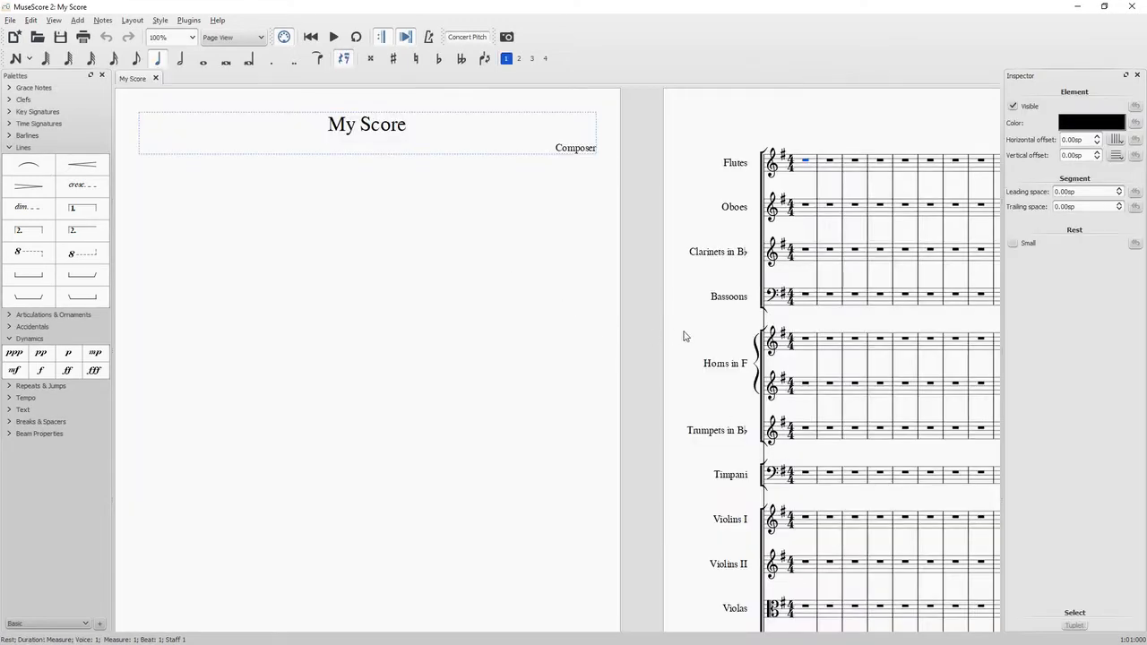
pyautogui.moveTo(638, 326); pyautogui.dragTo(250, 279)
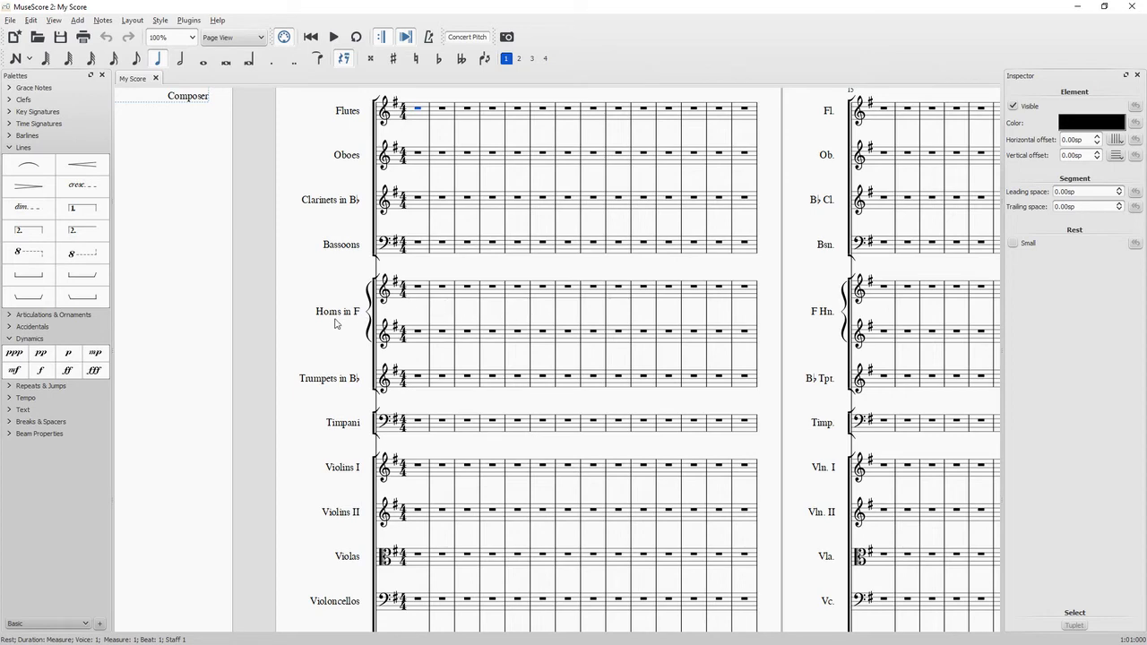
pyautogui.moveTo(248, 359); pyautogui.dragTo(240, 250)
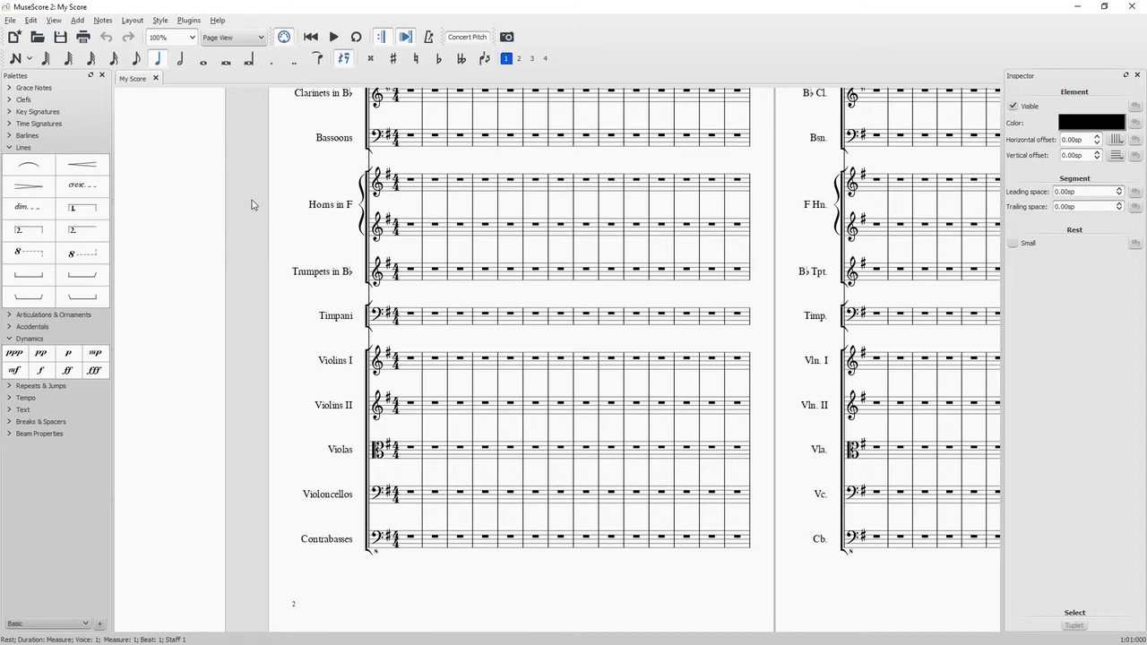
pyautogui.moveTo(252, 204); pyautogui.dragTo(678, 348)
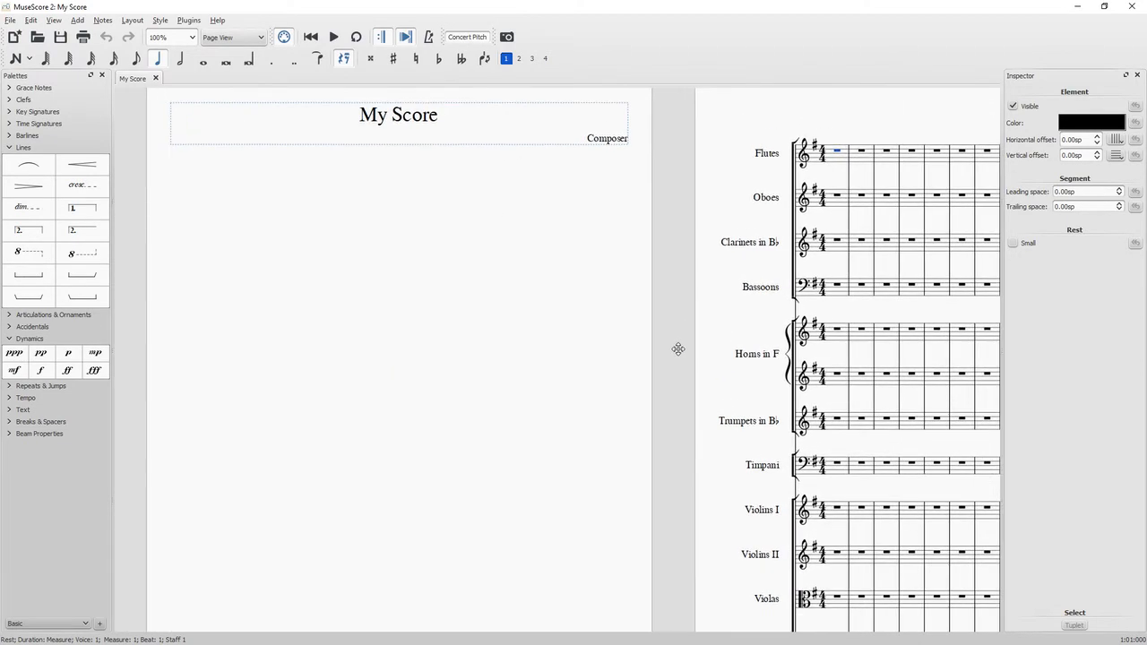
# - Open the exported Test score MIDI file from the Desktop
pyautogui.click(11, 19)
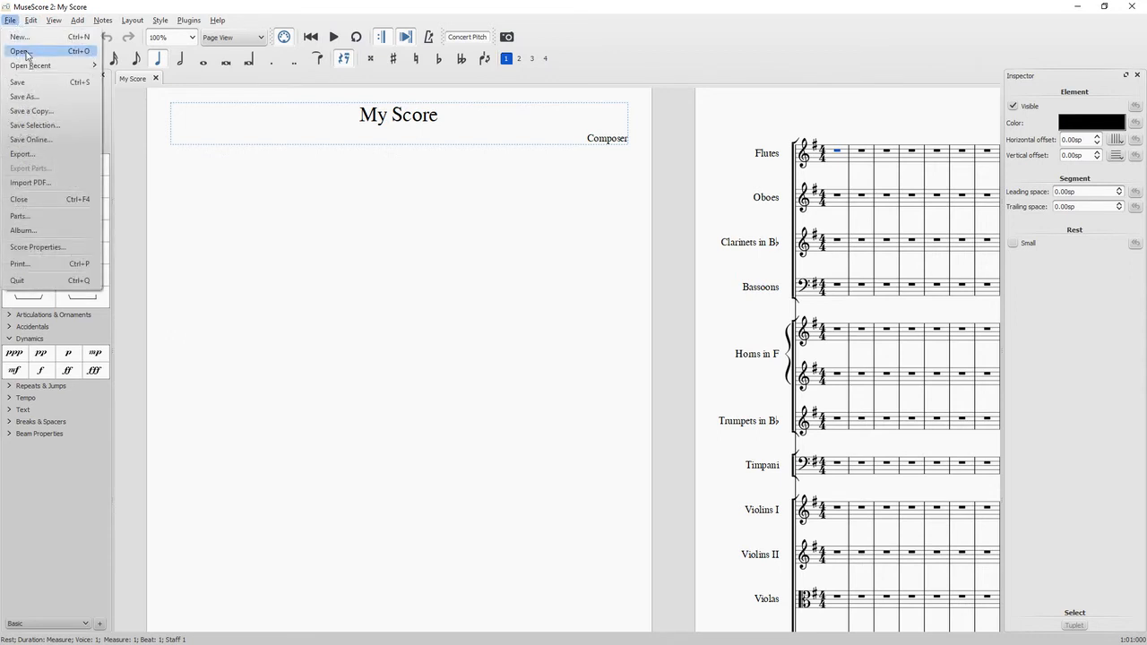
pyautogui.click(22, 51)
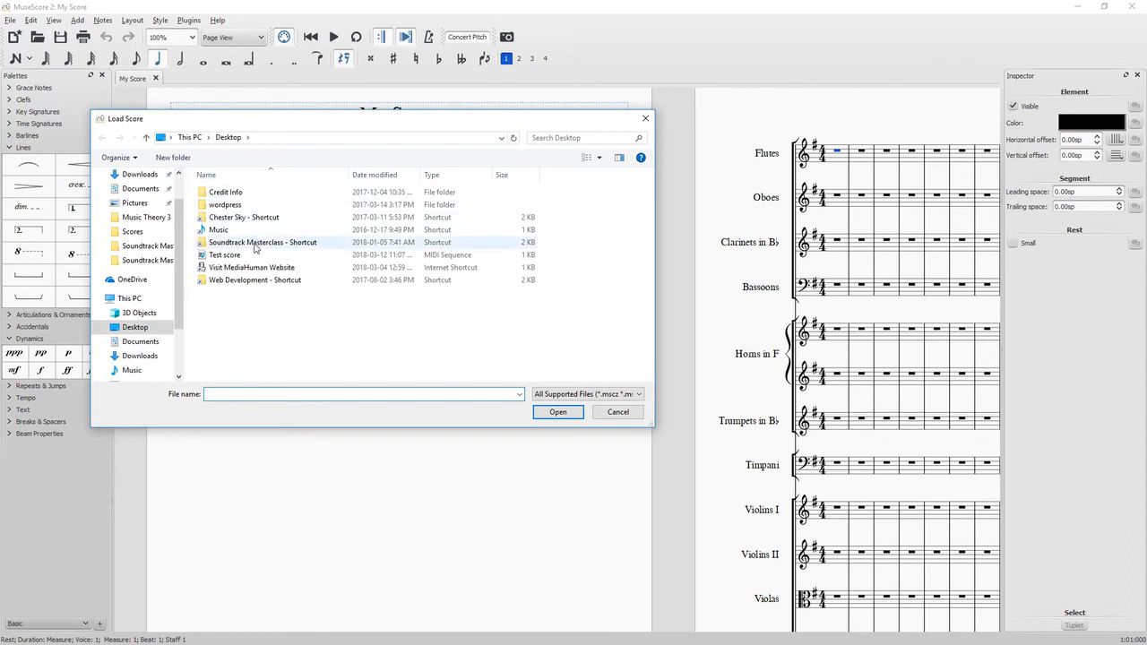
pyautogui.doubleClick(249, 258)
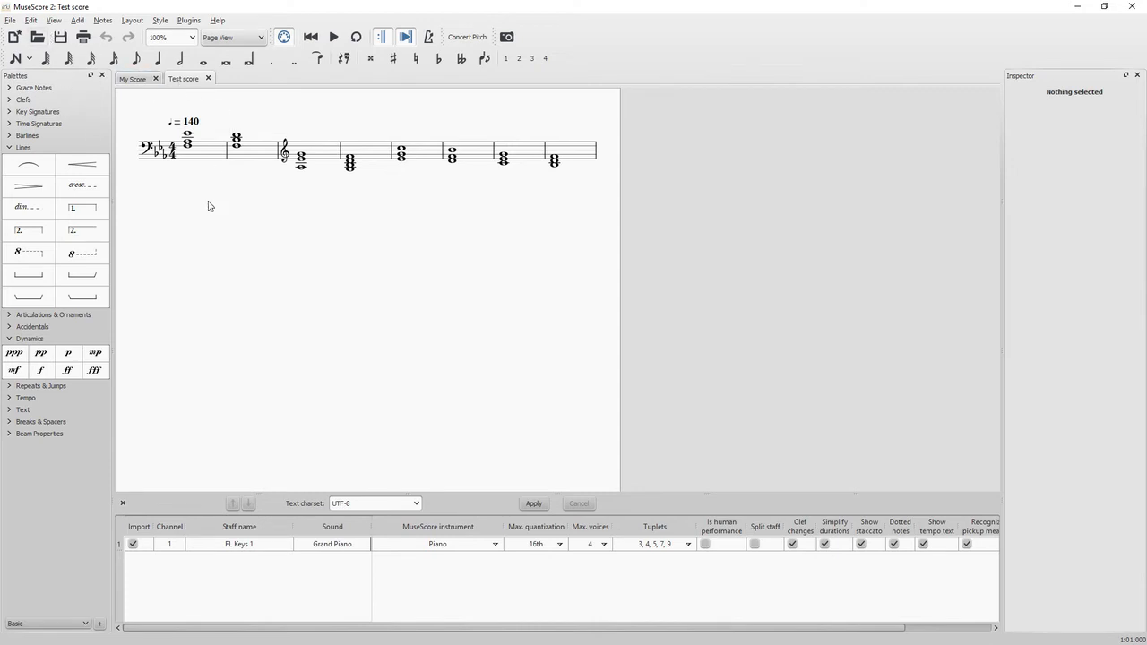
# - Copy all eight measures of Test score and paste them into the Violins I staff of My Score from measure 1
pyautogui.click(207, 159)
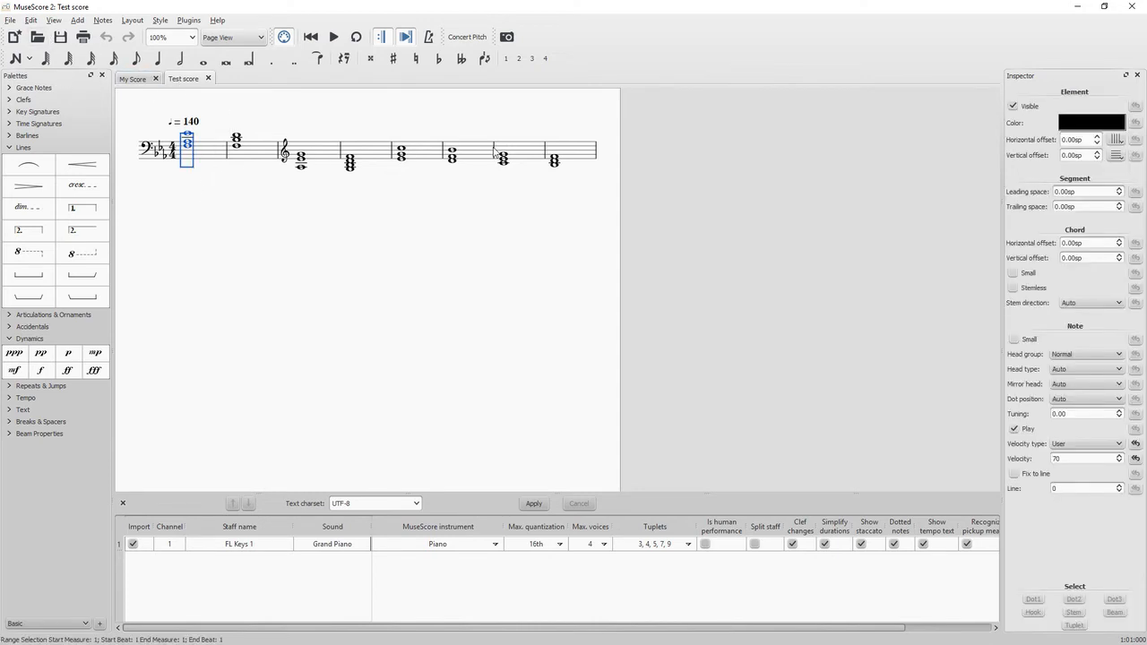
pyautogui.keyDown('shift'); pyautogui.click(574, 151); pyautogui.keyUp('shift')
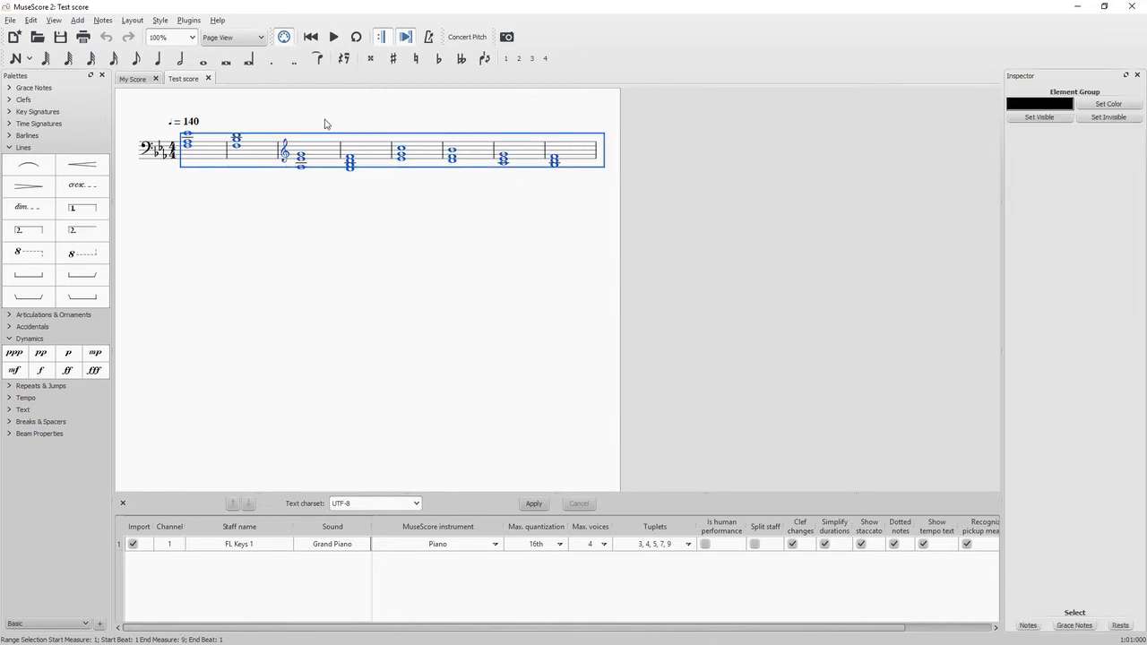
pyautogui.click(136, 80)
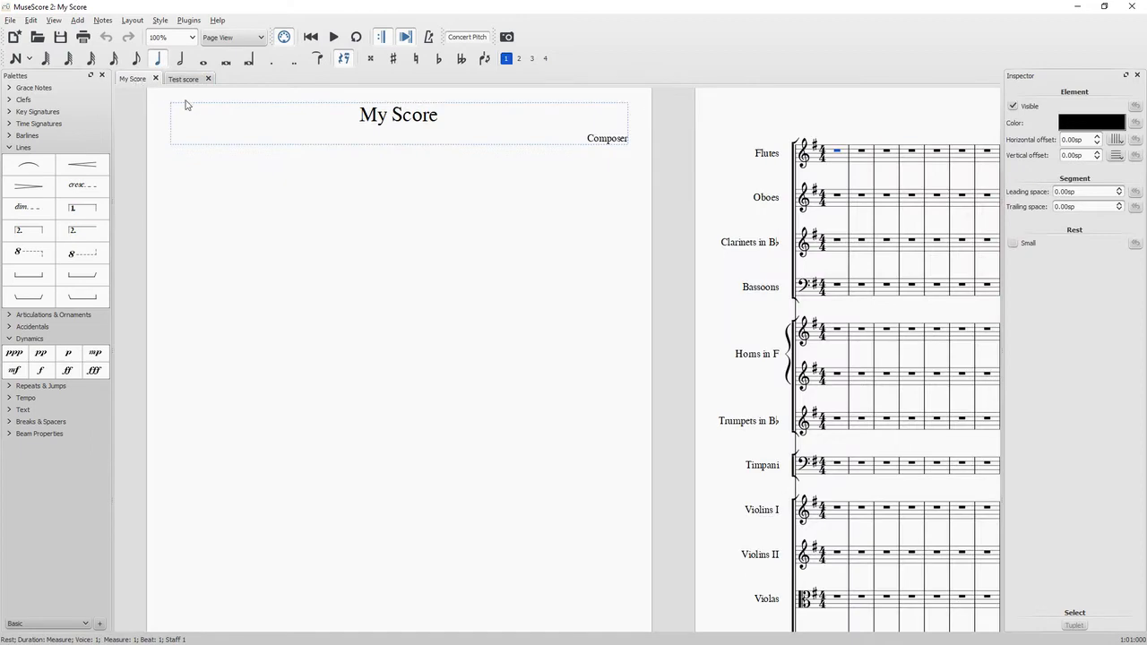
pyautogui.moveTo(668, 295); pyautogui.dragTo(315, 158)
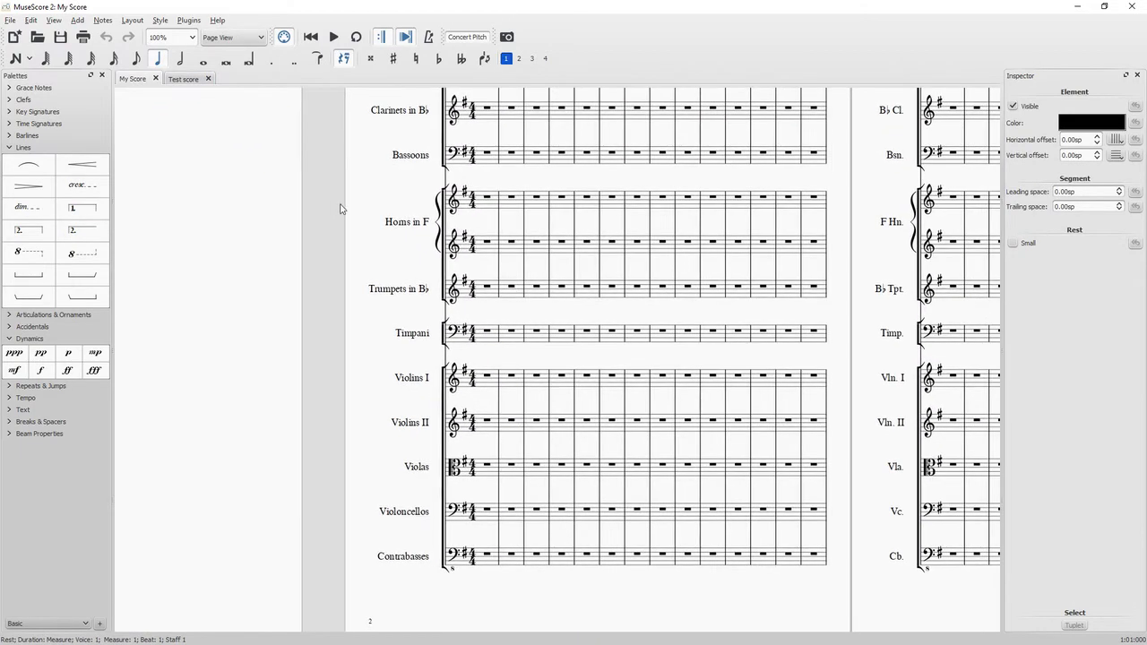
pyautogui.click(490, 380)
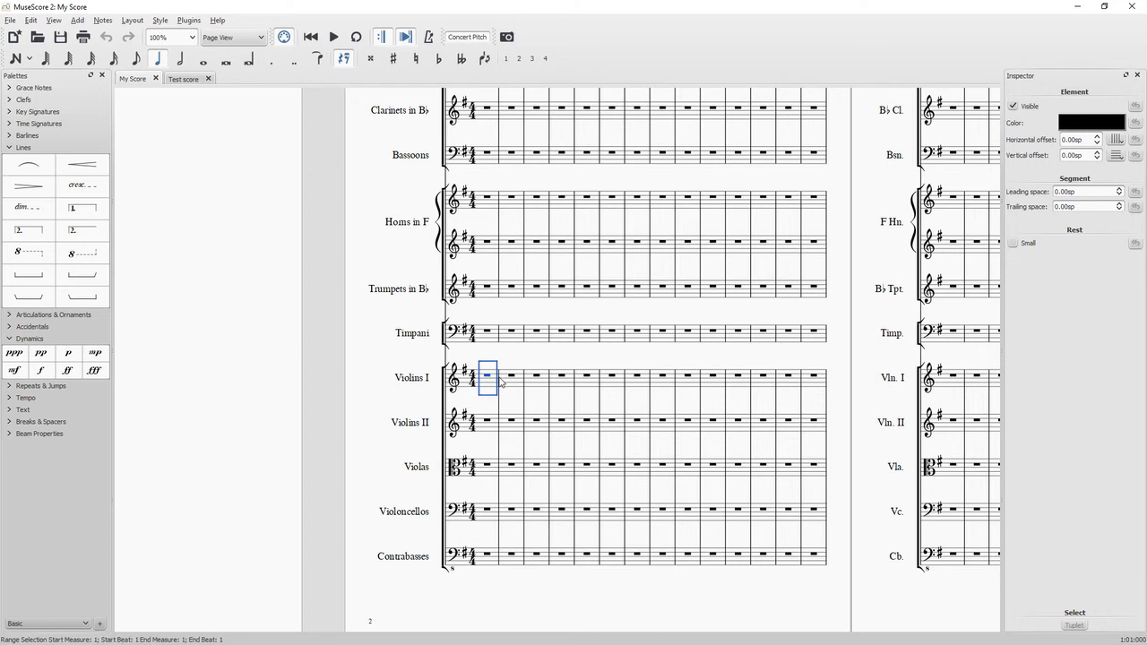
pyautogui.hotkey('ctrl', 'v')
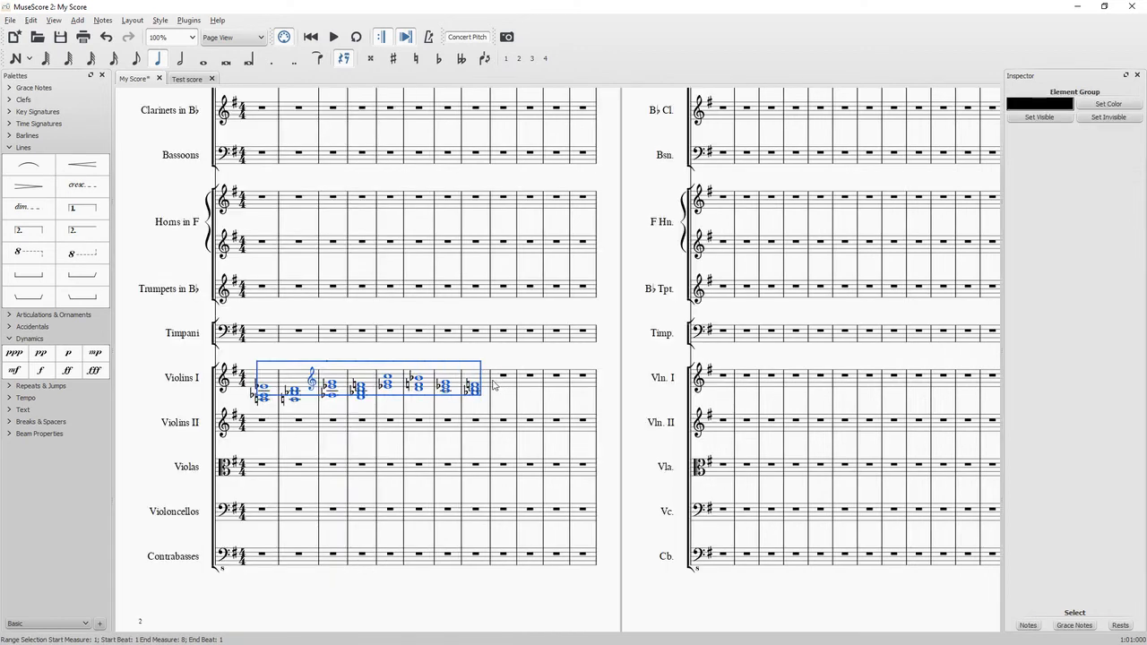
# - Add a diminuendo hairpin under measure 4 and an ff dynamic under measure 7 of the Violins I staff
pyautogui.click(606, 378)
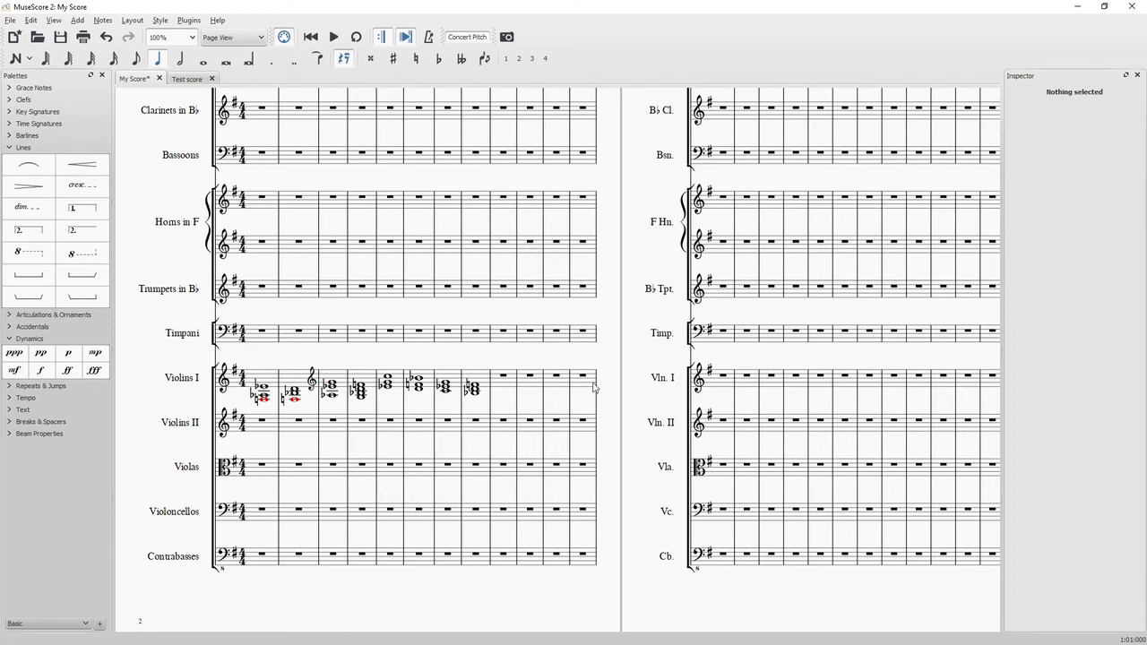
pyautogui.moveTo(615, 391); pyautogui.dragTo(627, 354)
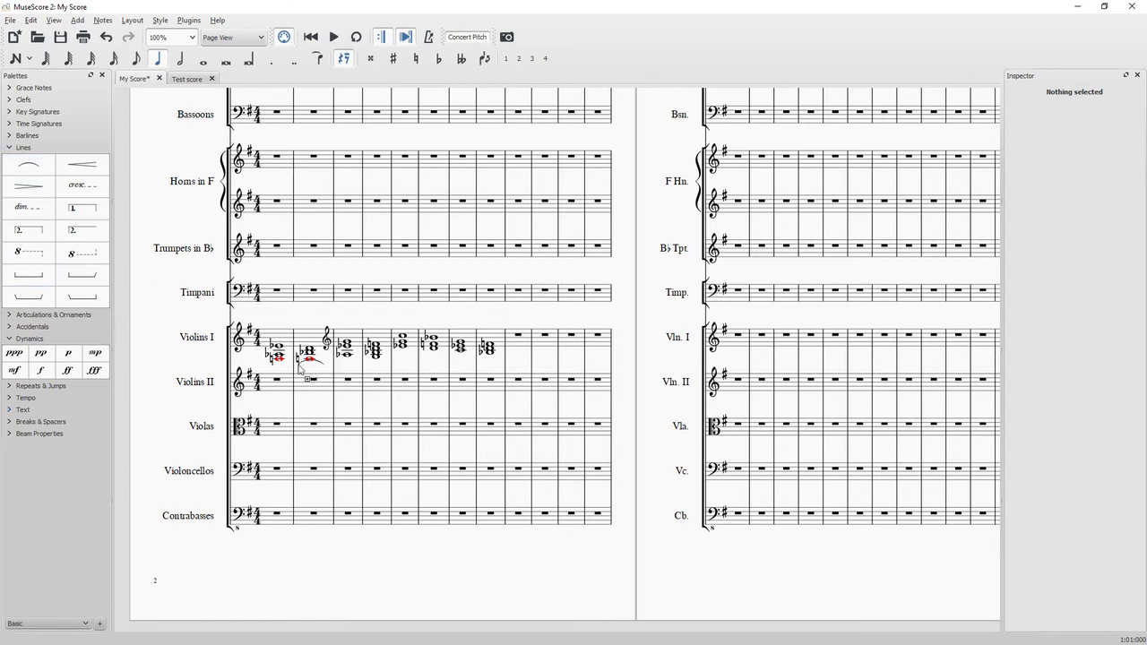
pyautogui.moveTo(25, 189); pyautogui.dragTo(371, 362)
pyautogui.moveTo(71, 375); pyautogui.dragTo(467, 359)
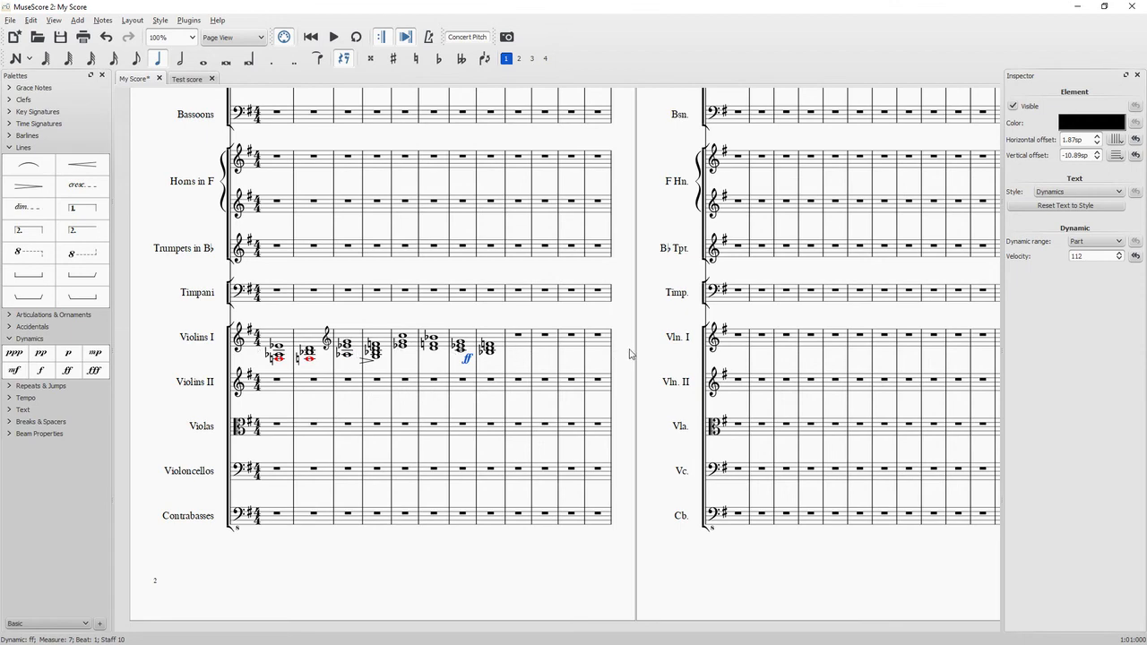
# - Export the score as the PDF file My Score in the Scores folder, replacing the existing file
pyautogui.scroll(3, 631, 350)
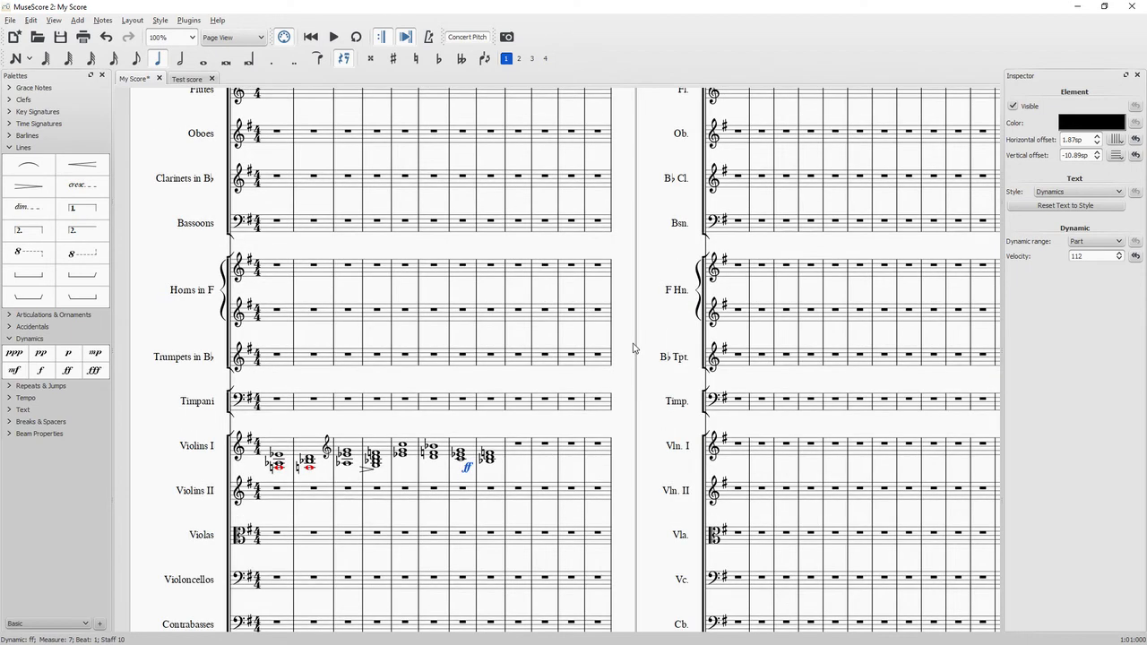
pyautogui.click(11, 20)
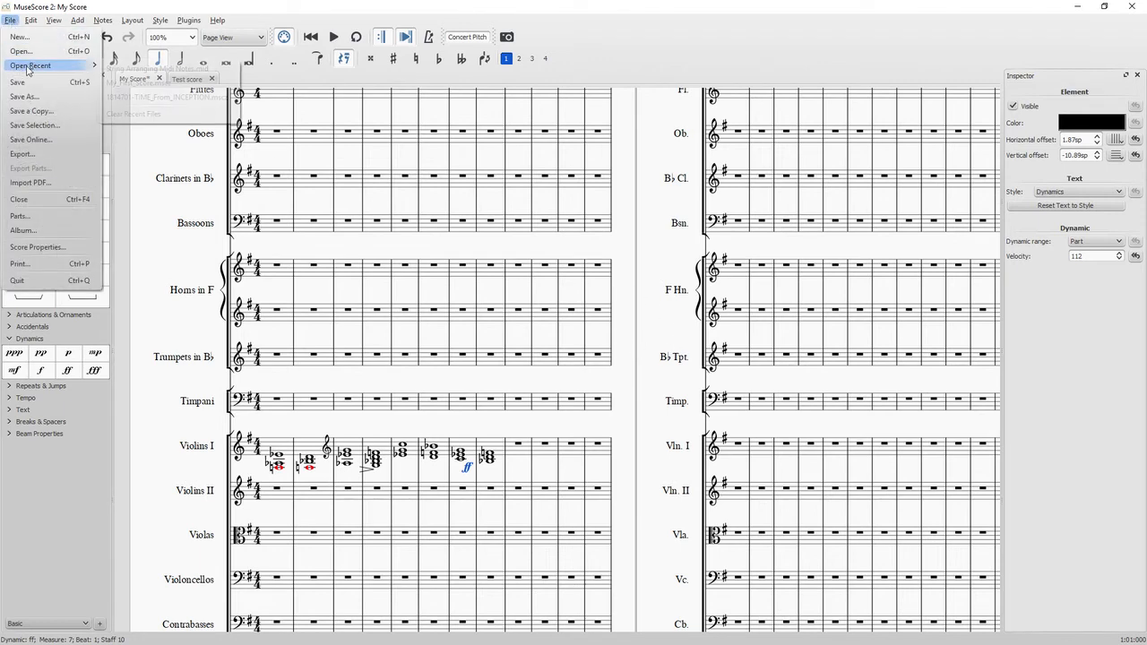
pyautogui.click(36, 154)
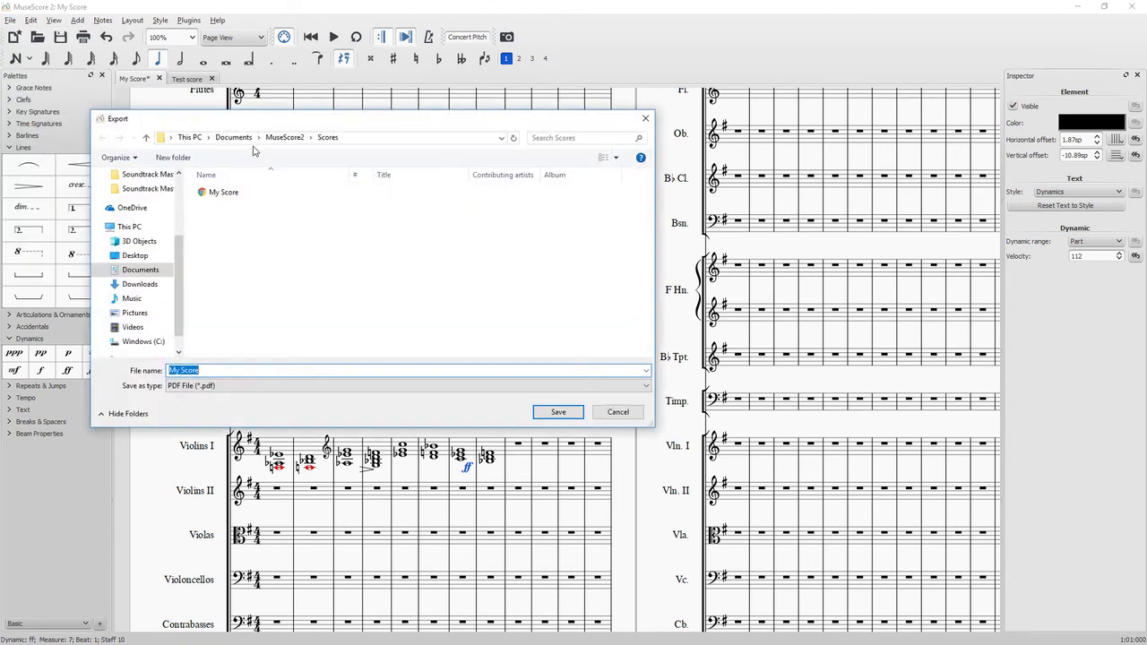
pyautogui.click(572, 413)
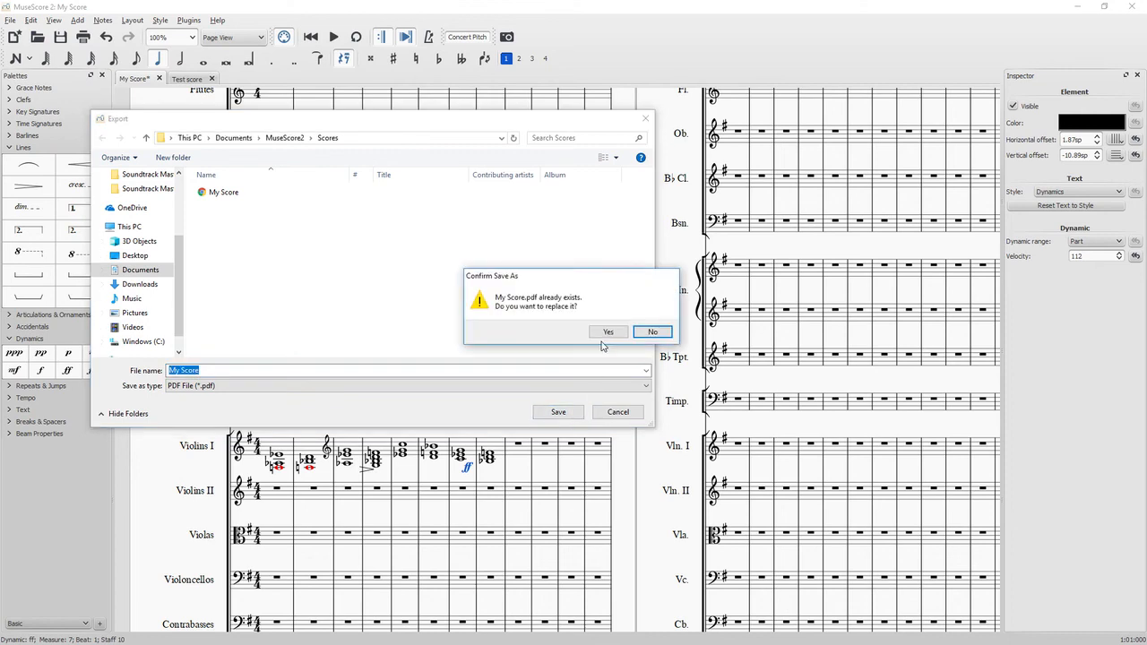
pyautogui.click(603, 332)
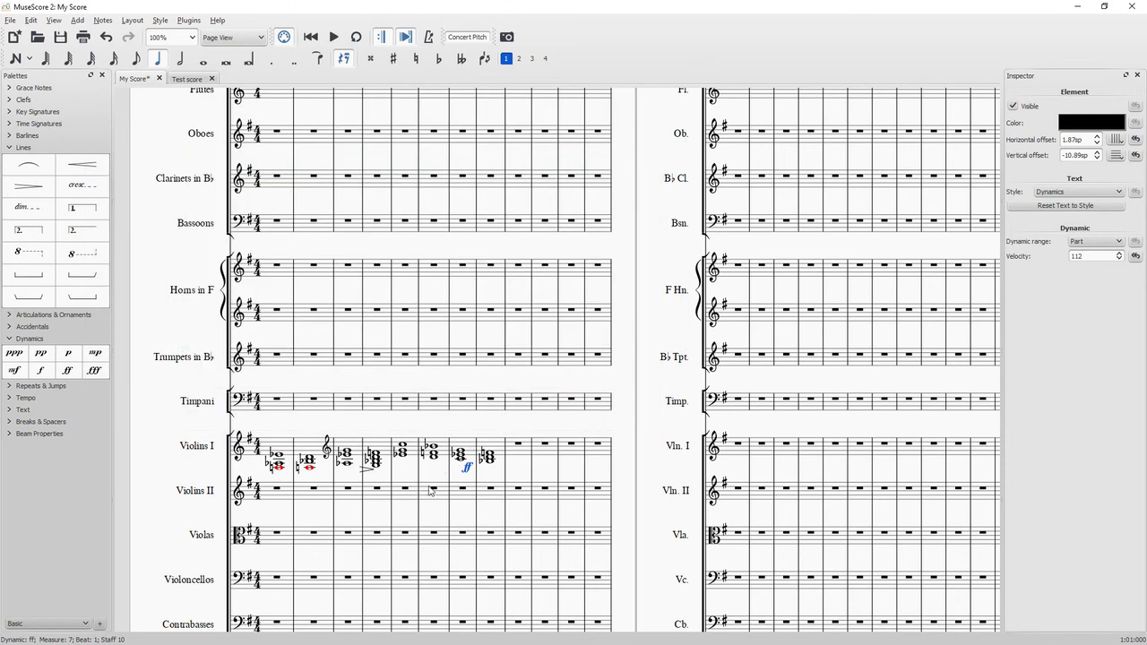
# - Open the exported My Score PDF in Chrome and examine the Violins I part on page 2
pyautogui.press('super')
pyautogui.moveTo(308, 633)
pyautogui.click(394, 582)
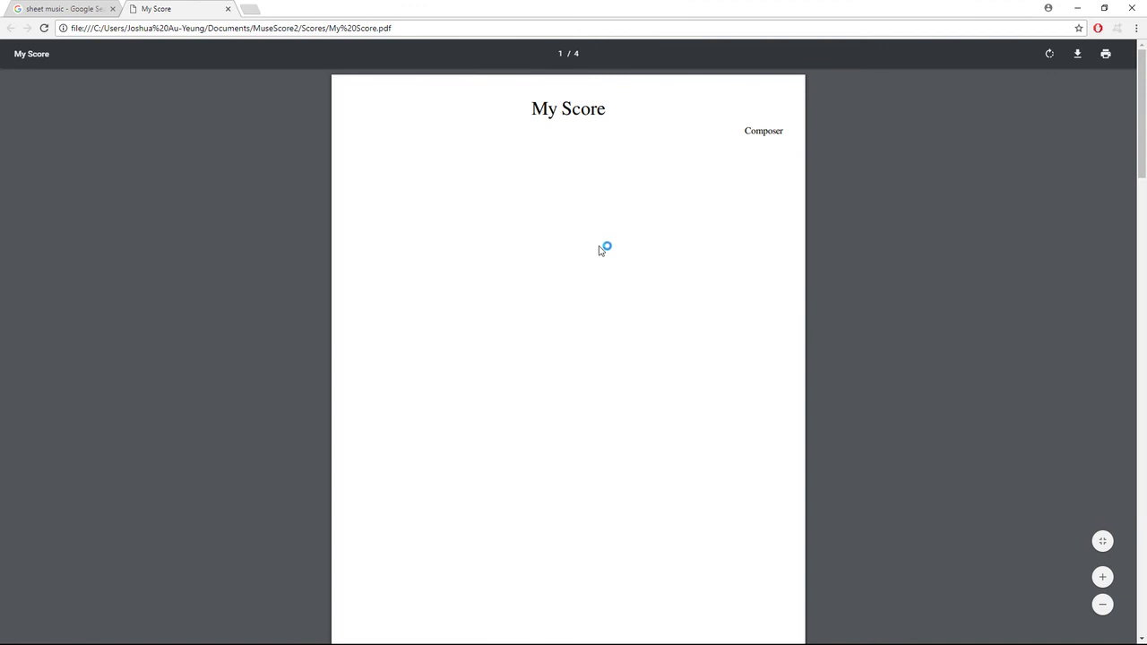
pyautogui.scroll(-7, 604, 248)
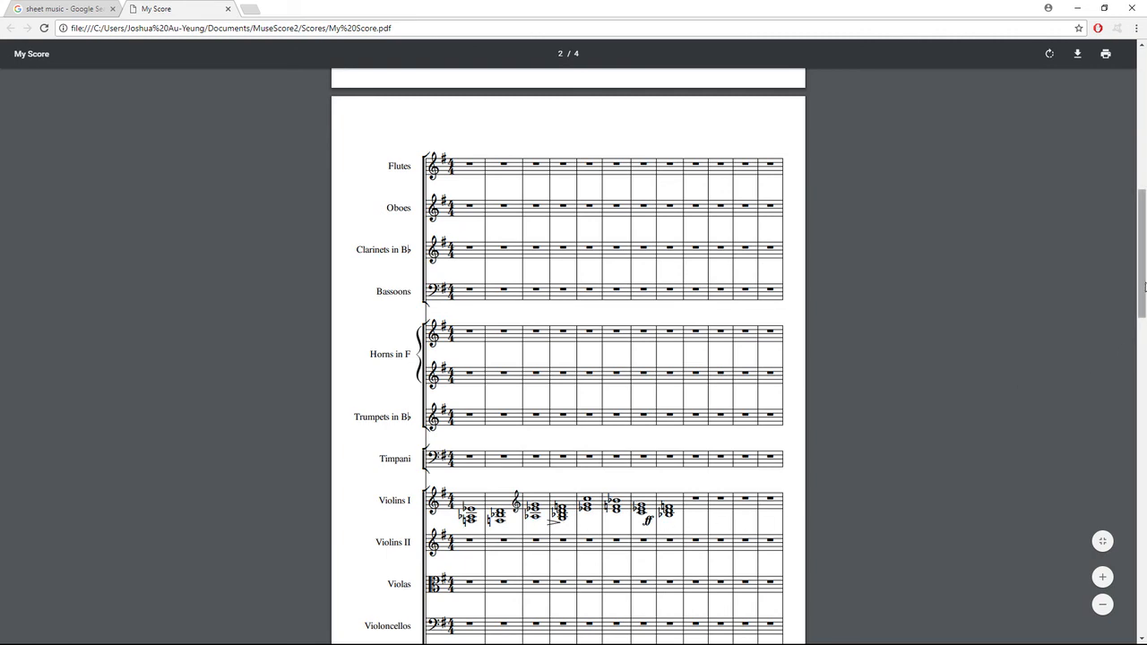
pyautogui.moveTo(1142, 281); pyautogui.dragTo(1144, 293)
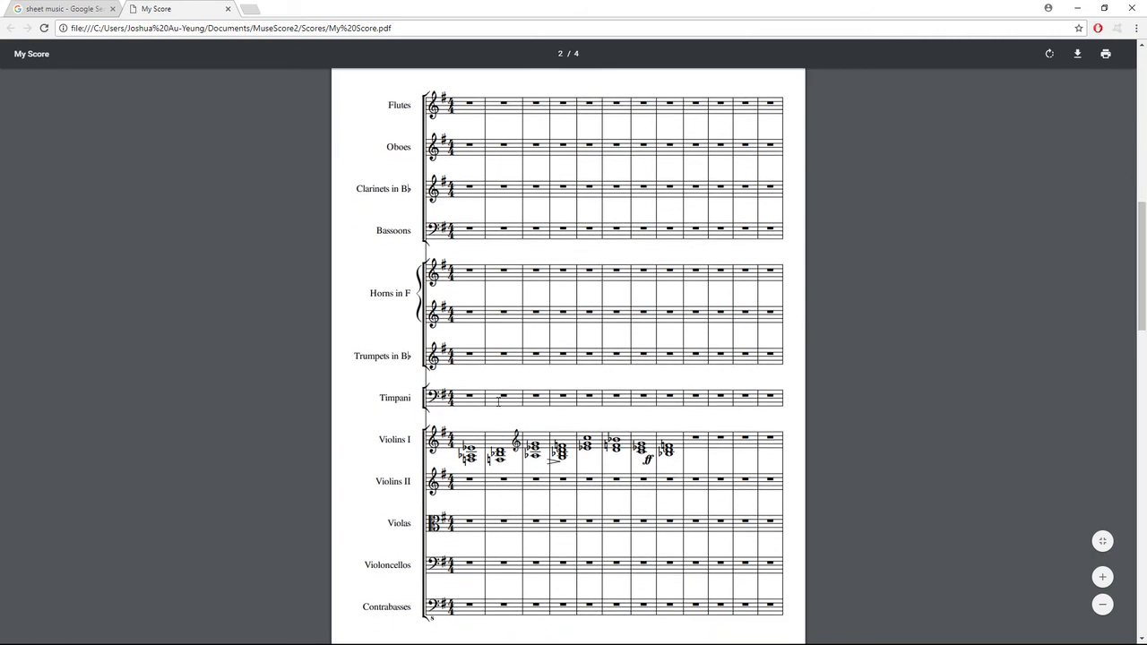